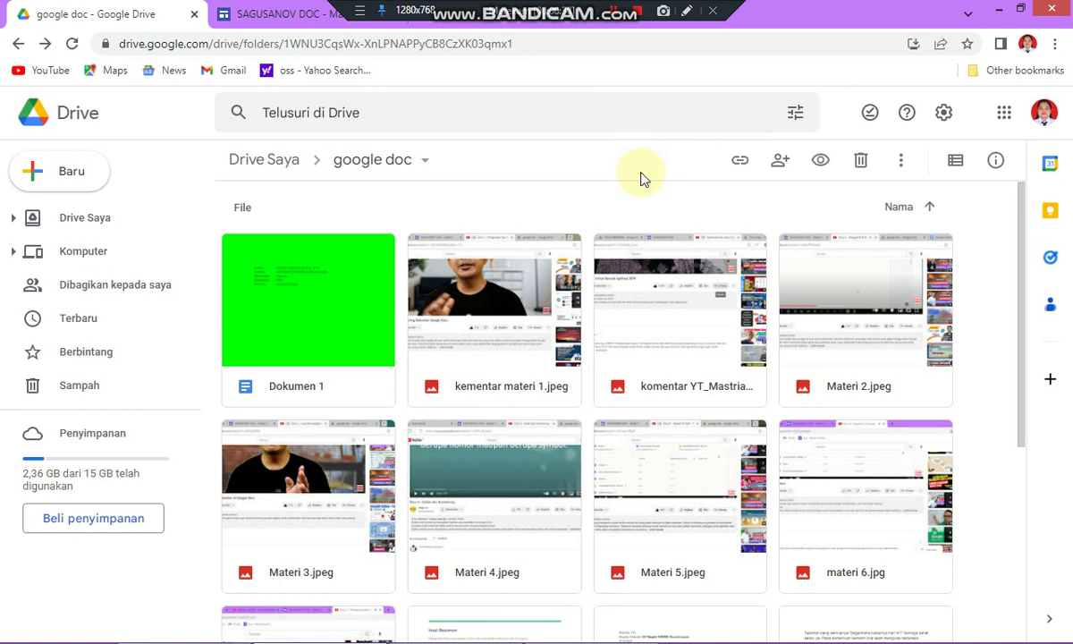
pyautogui.click(630, 165)
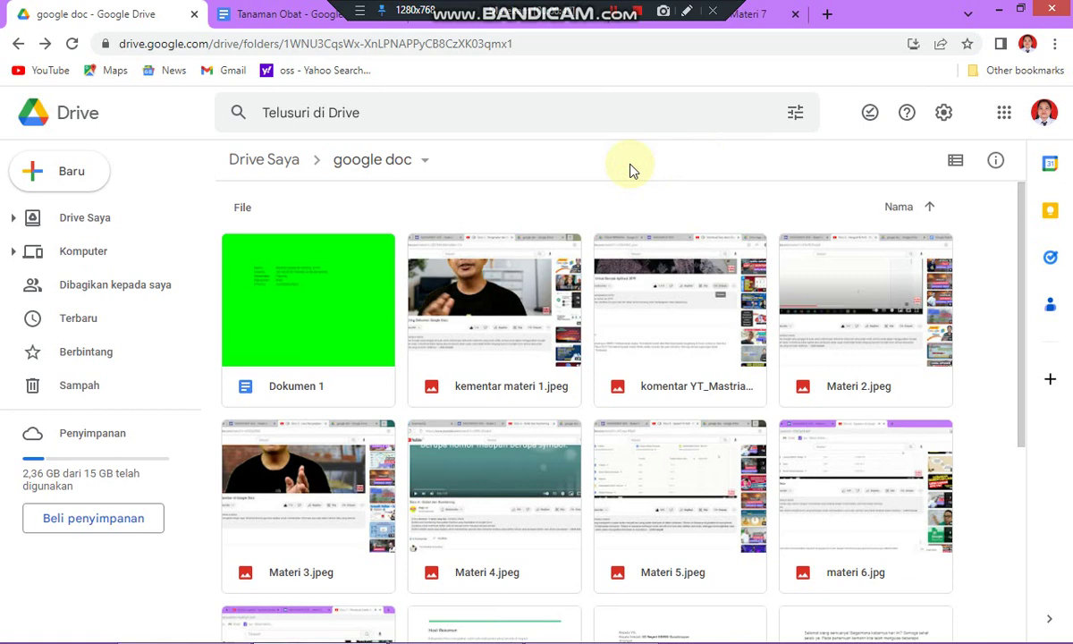
pyautogui.click(61, 177)
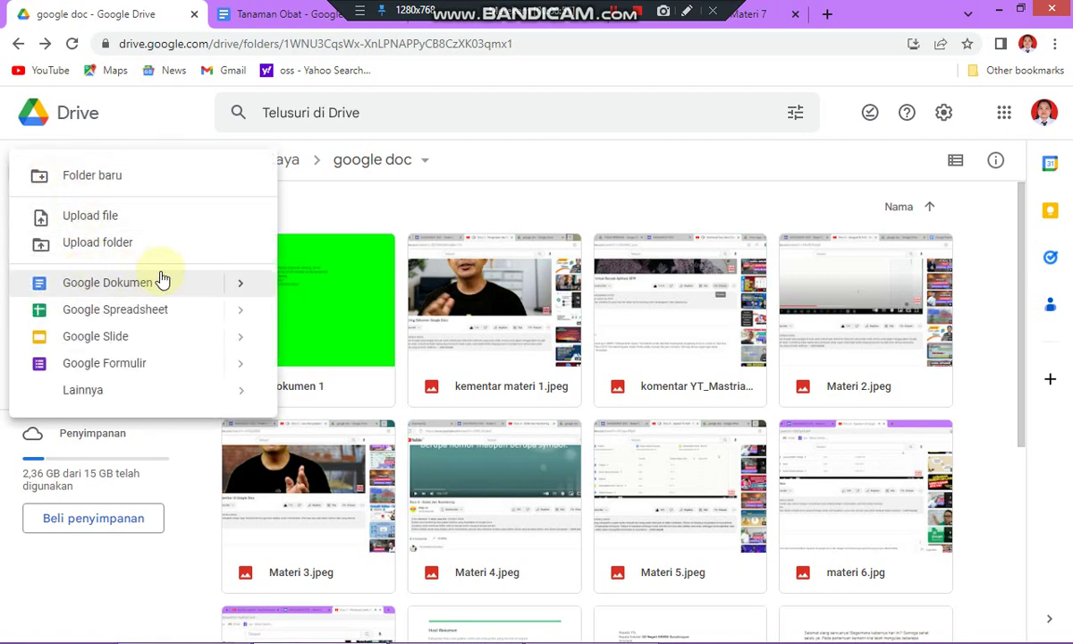
pyautogui.moveTo(239, 291)
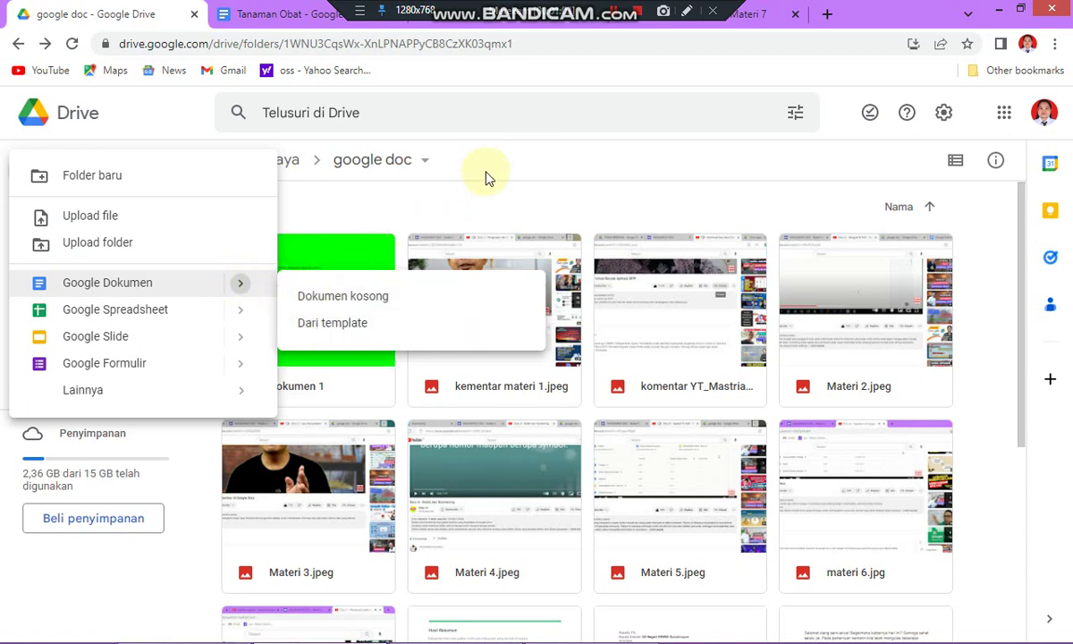
pyautogui.click(490, 209)
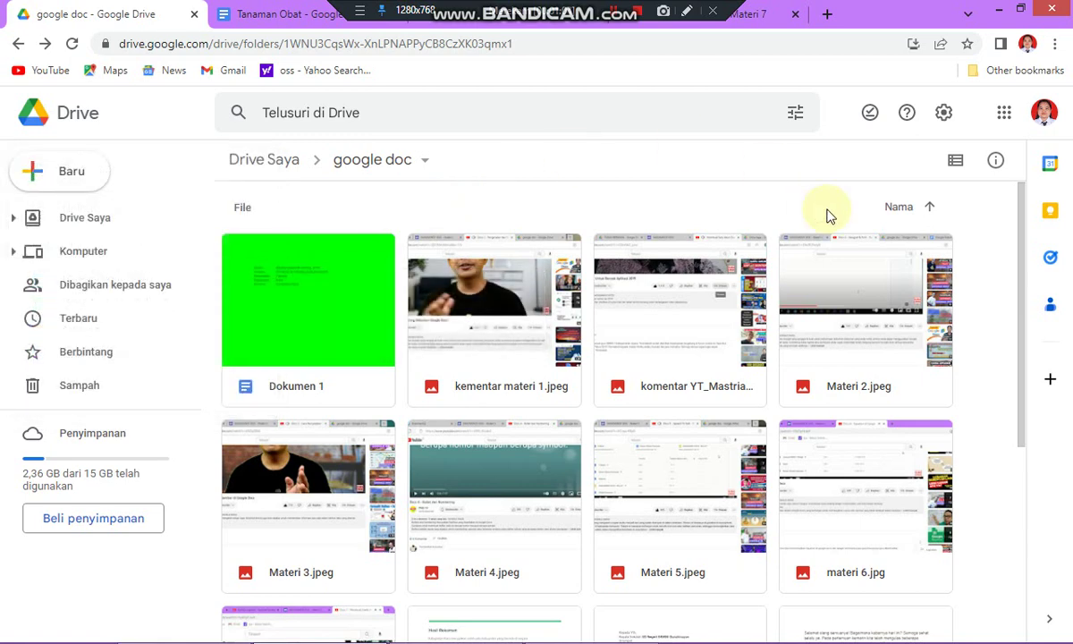
# - Open the Tugas 6 document from the google doc folder
pyautogui.moveTo(1022, 240); pyautogui.dragTo(1049, 464)
pyautogui.click(487, 570)
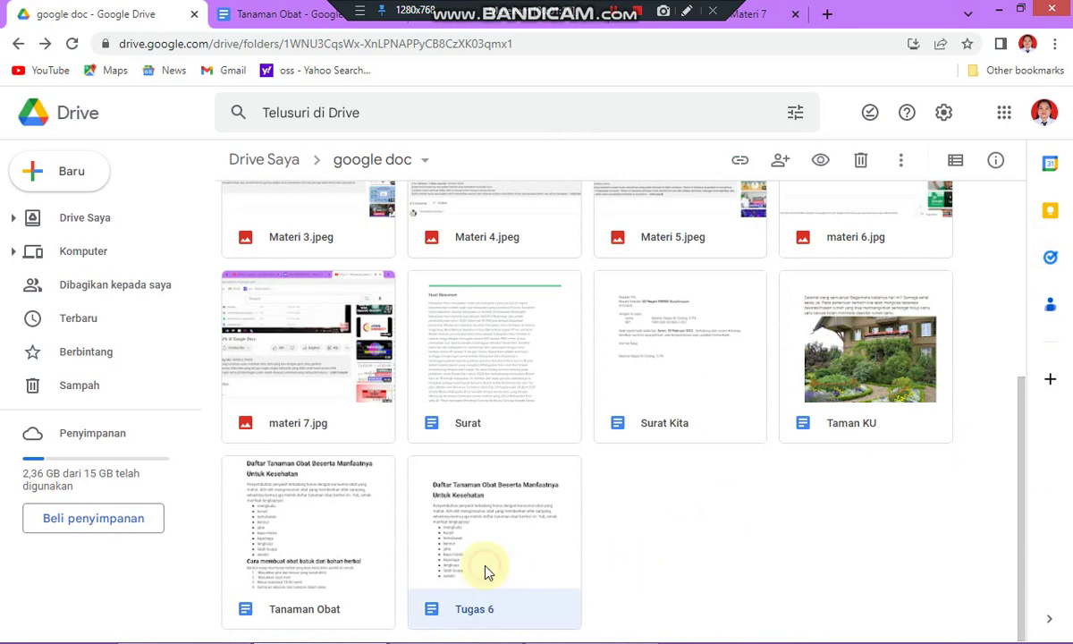
pyautogui.doubleClick(487, 571)
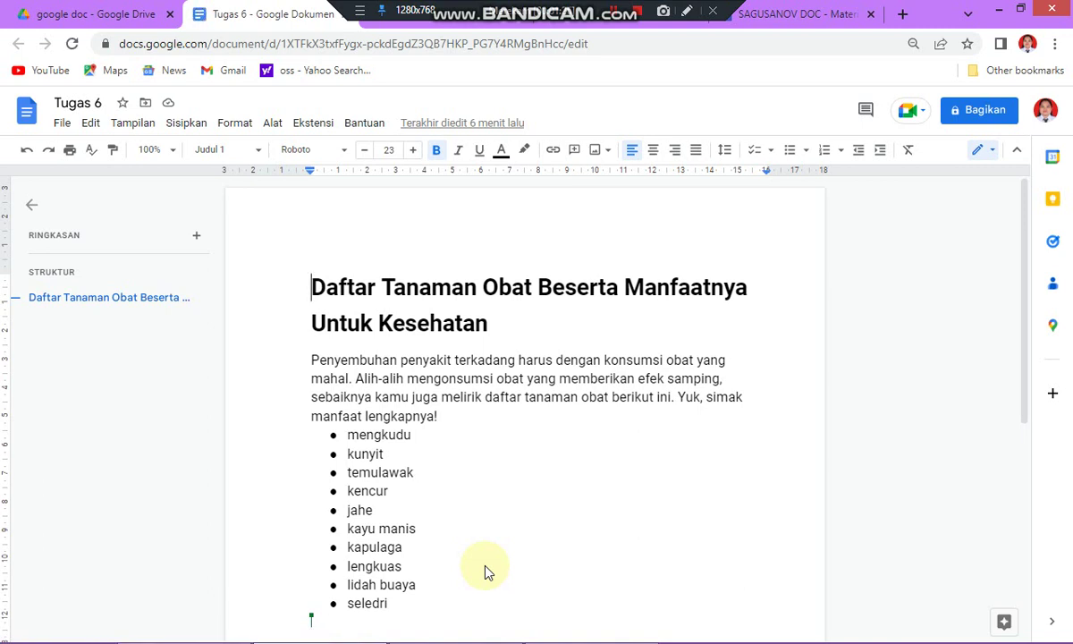
# - Rename the document by adding an underscore and the author's full name after "Tugas 6"
pyautogui.click(86, 103)
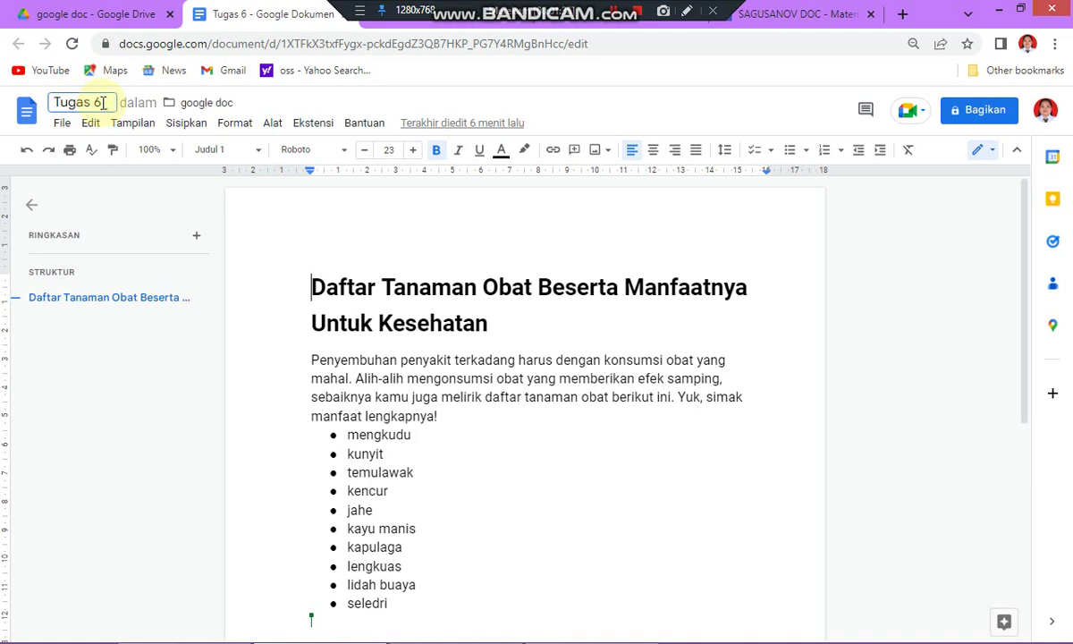
pyautogui.write('Mastria ')
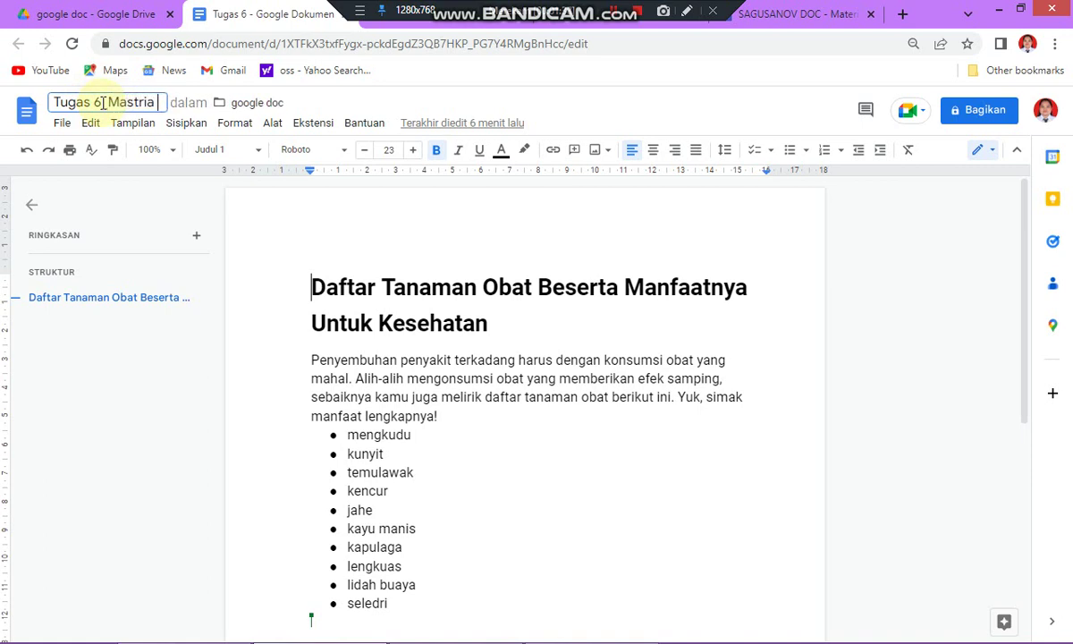
pyautogui.write('Giting')
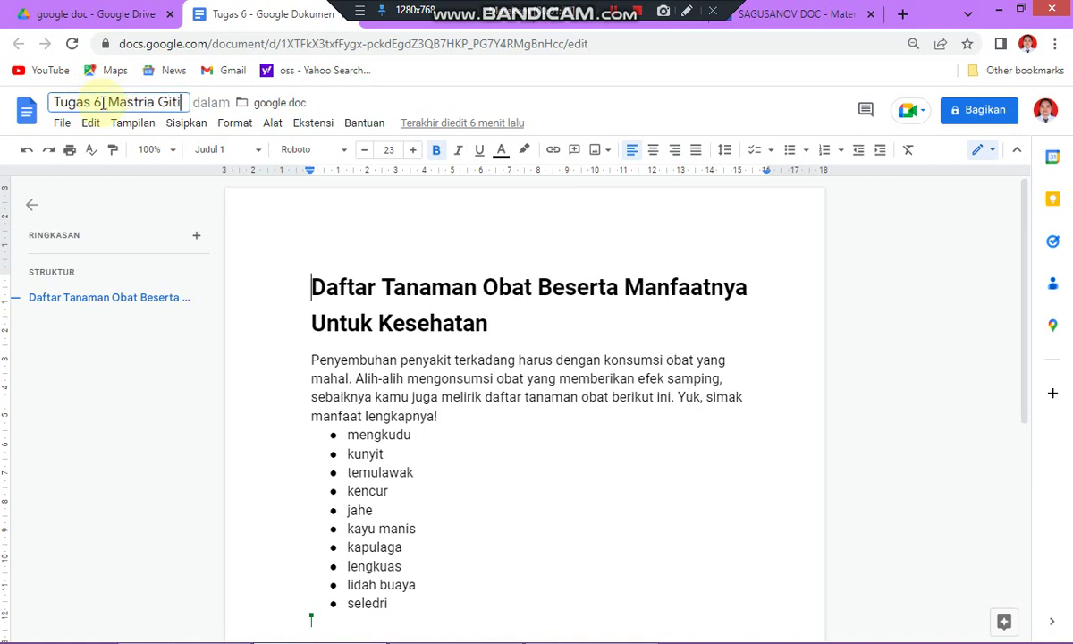
pyautogui.press('BackSpace')
pyautogui.press('BackSpace')
pyautogui.press('BackSpace')
pyautogui.press('BackSpace')
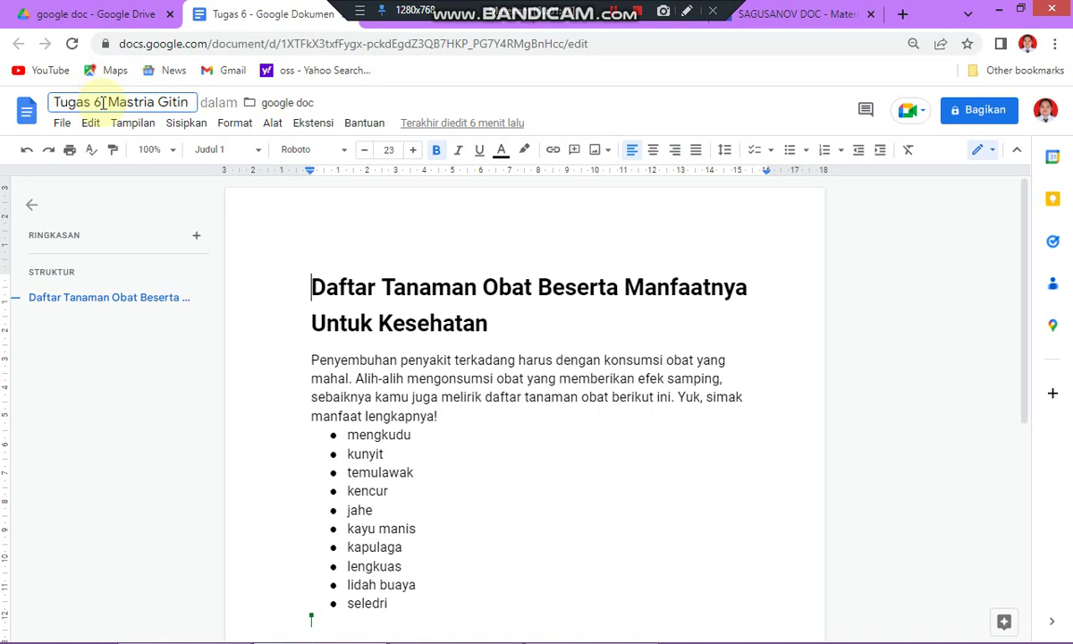
pyautogui.write('nting')
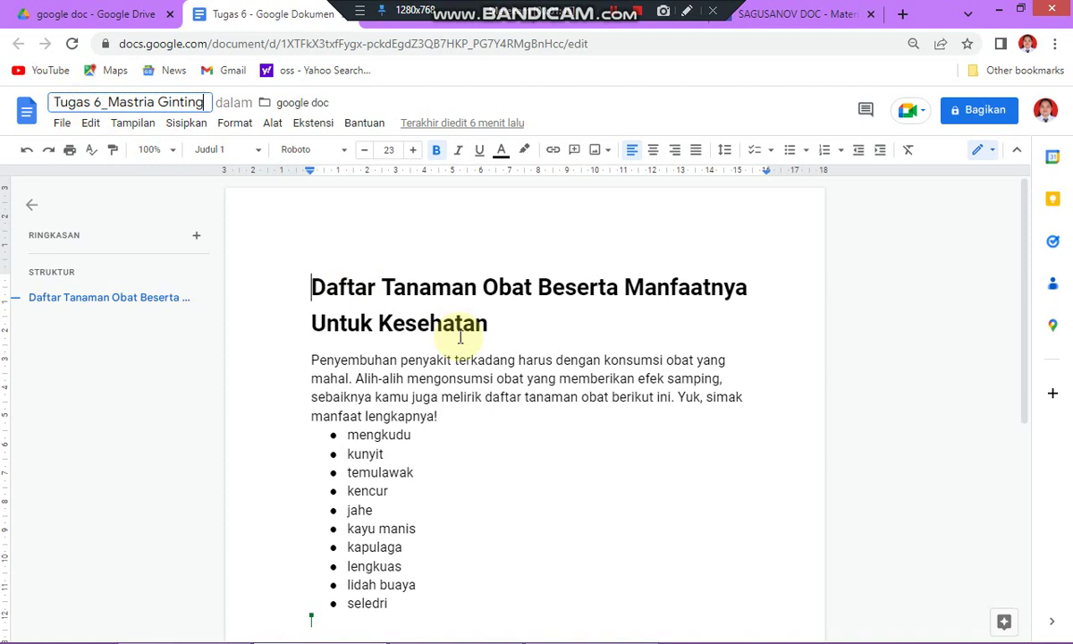
pyautogui.click(527, 337)
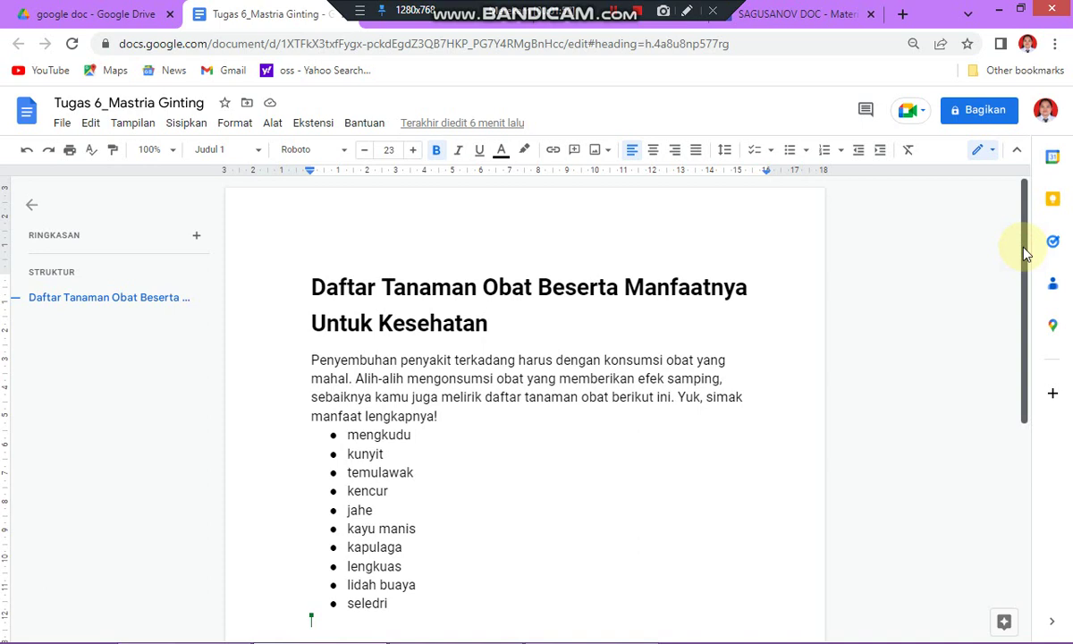
# - Insert a bar chart (Batang) on the empty line below the bulleted plant list
pyautogui.moveTo(1026, 253); pyautogui.dragTo(1024, 354)
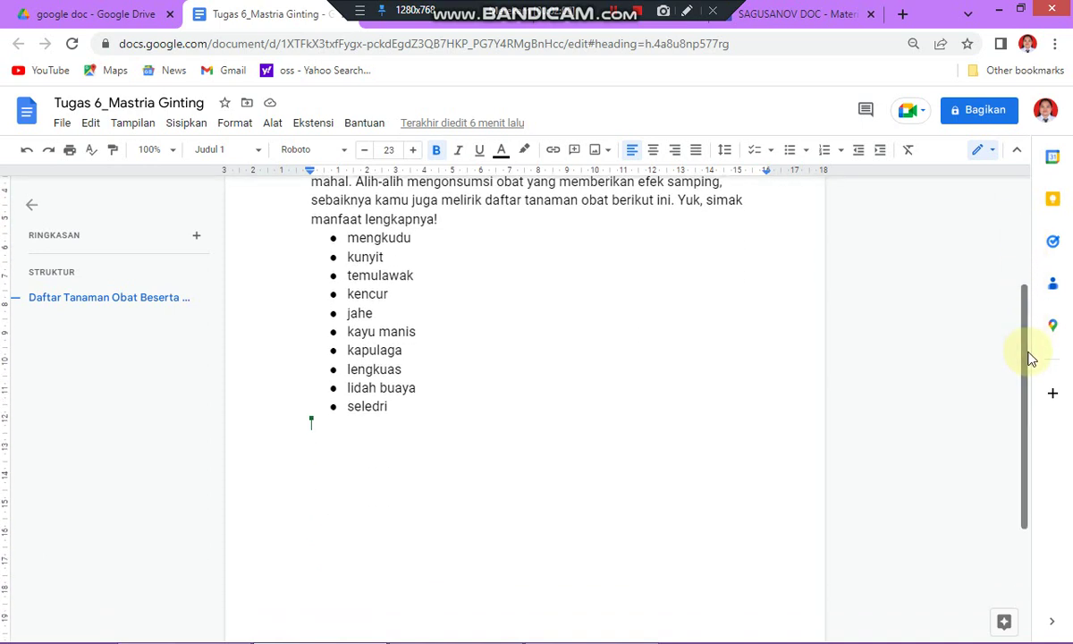
pyautogui.click(321, 442)
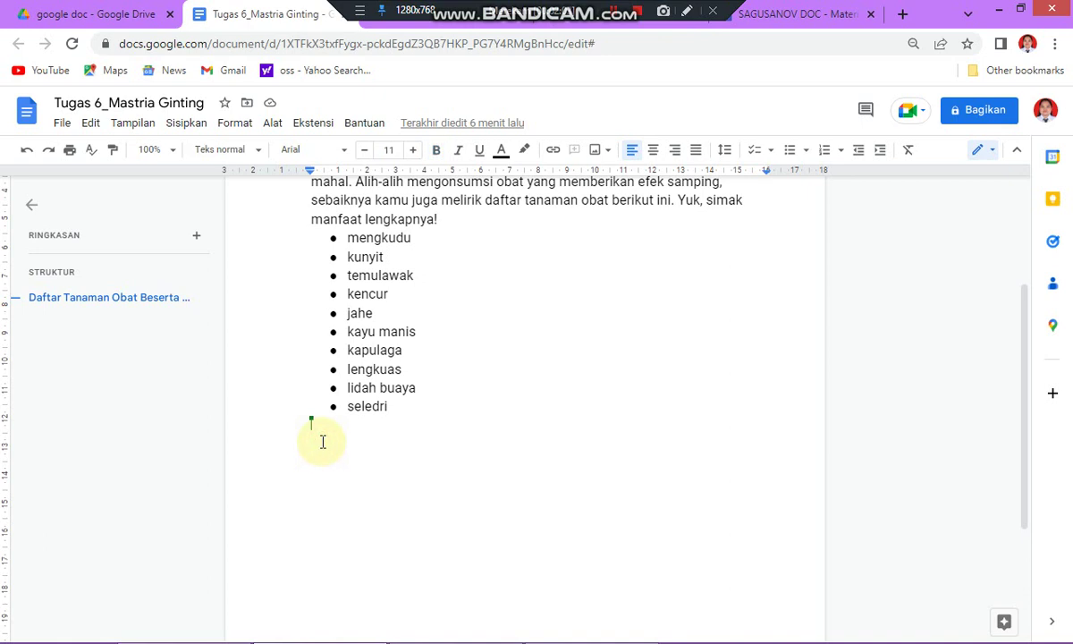
pyautogui.click(318, 431)
pyautogui.click(320, 432)
pyautogui.click(321, 432)
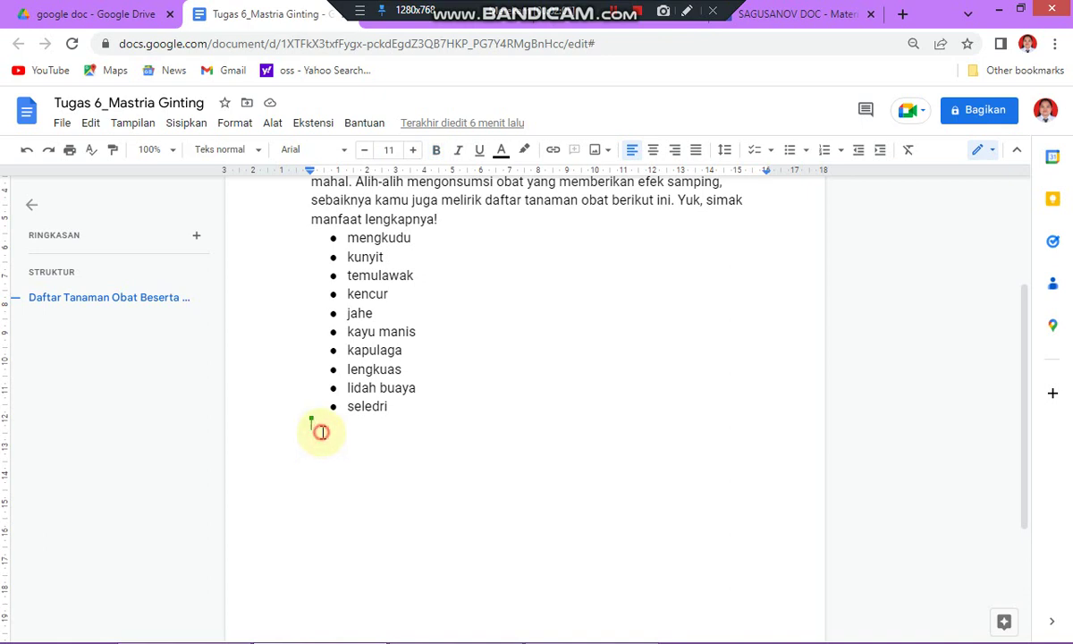
pyautogui.click(188, 125)
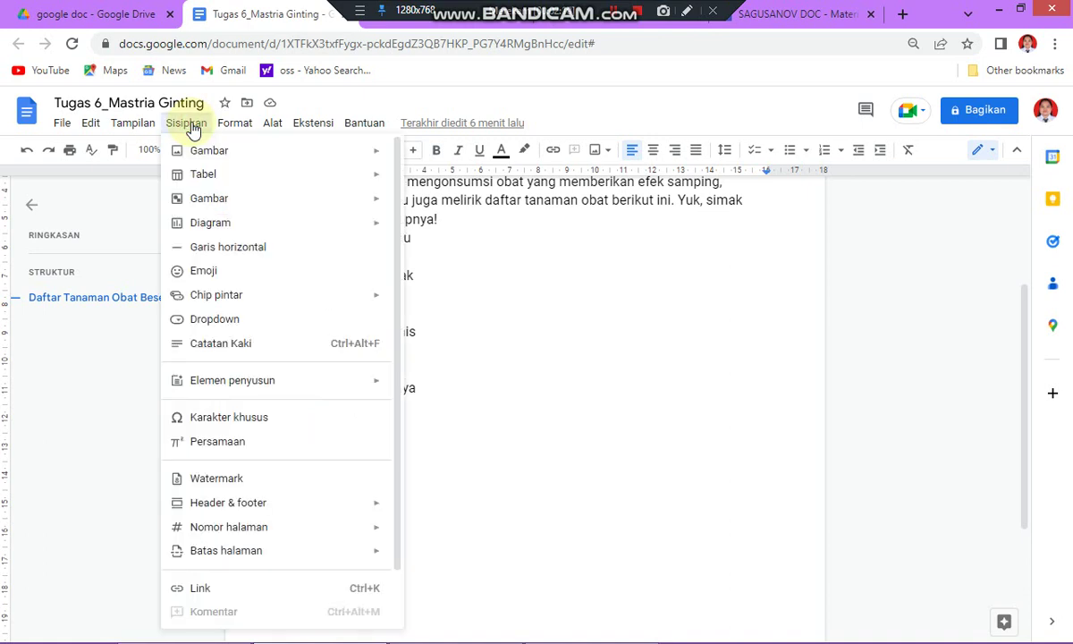
pyautogui.moveTo(214, 229)
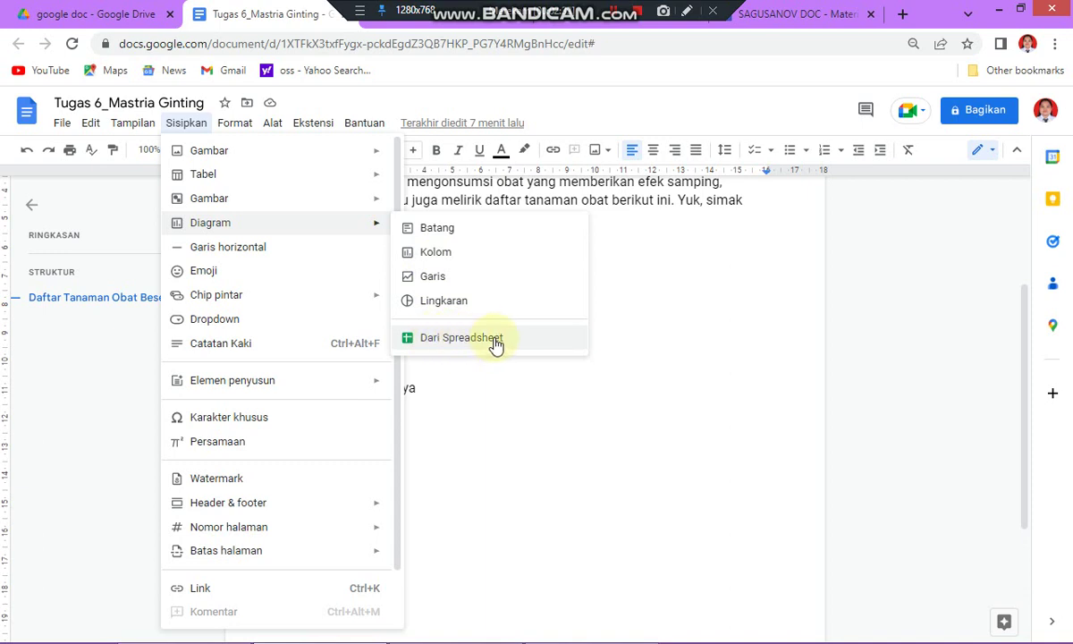
pyautogui.click(438, 229)
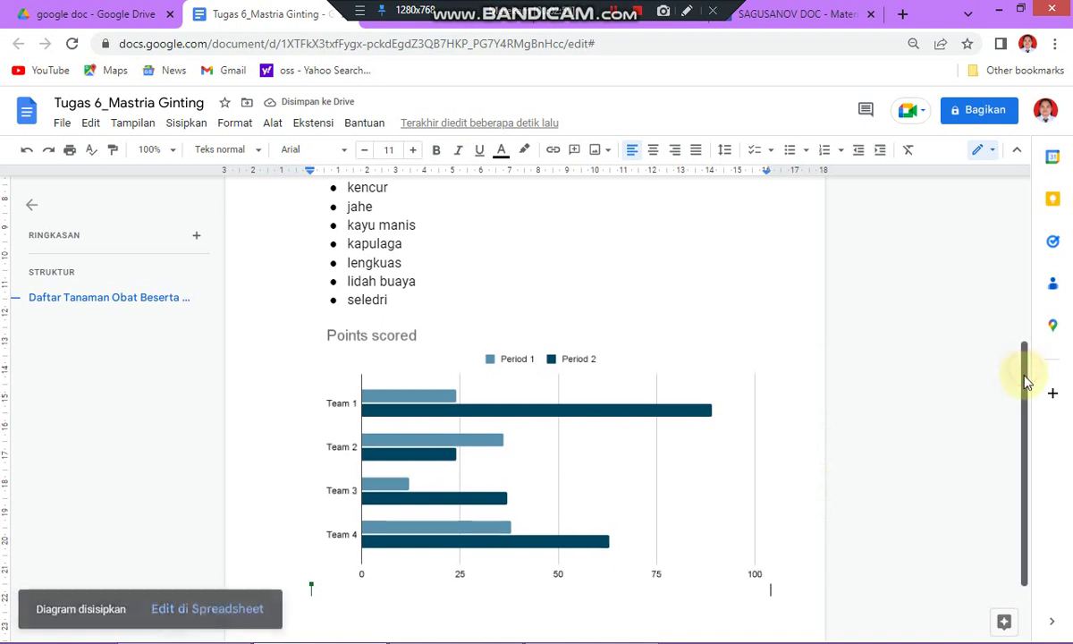
# - Open the inserted bar chart's linked source spreadsheet and bring its data table into view
pyautogui.moveTo(1026, 374); pyautogui.dragTo(1030, 431)
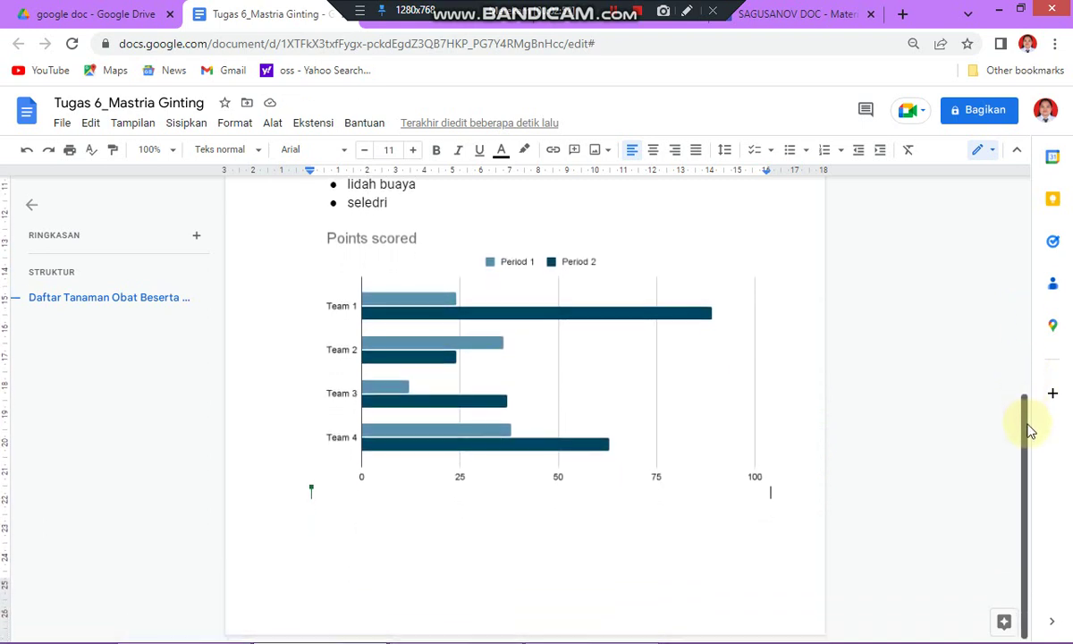
pyautogui.click(428, 295)
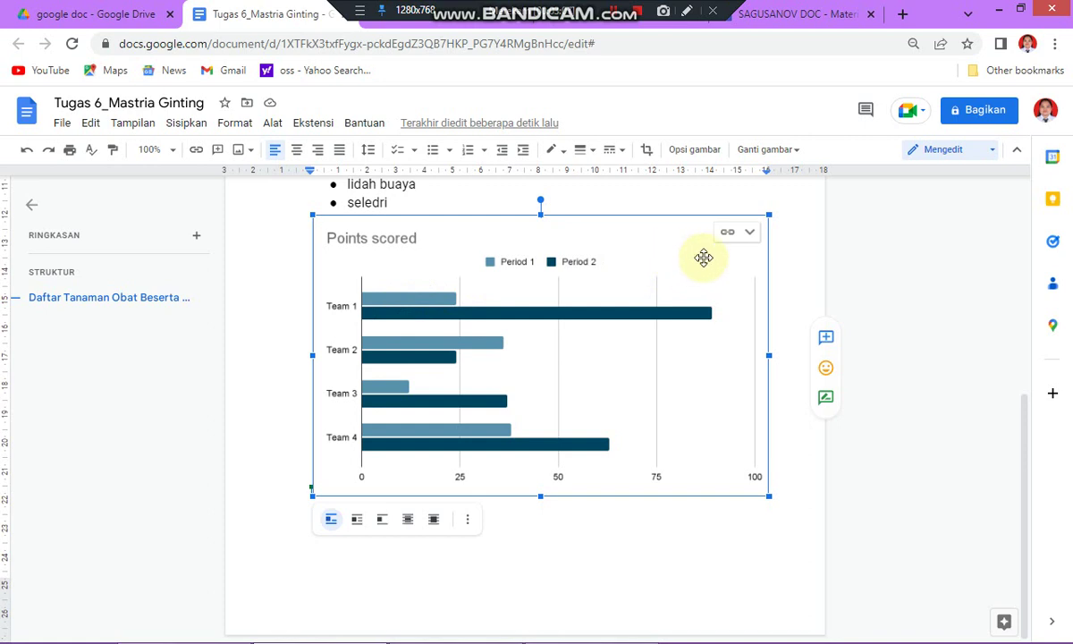
pyautogui.click(751, 235)
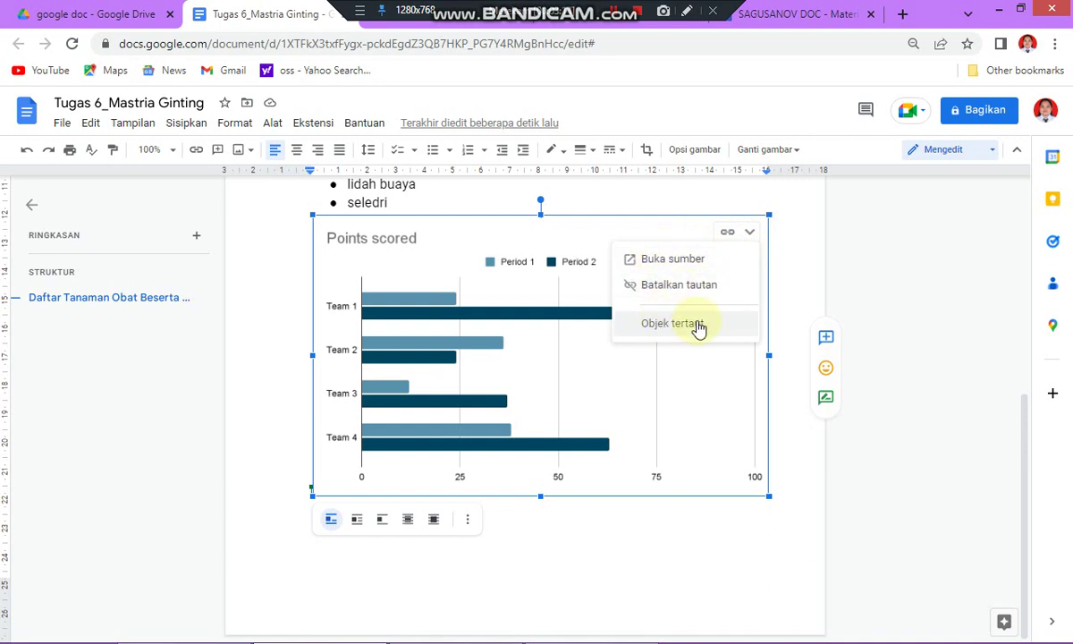
pyautogui.click(683, 261)
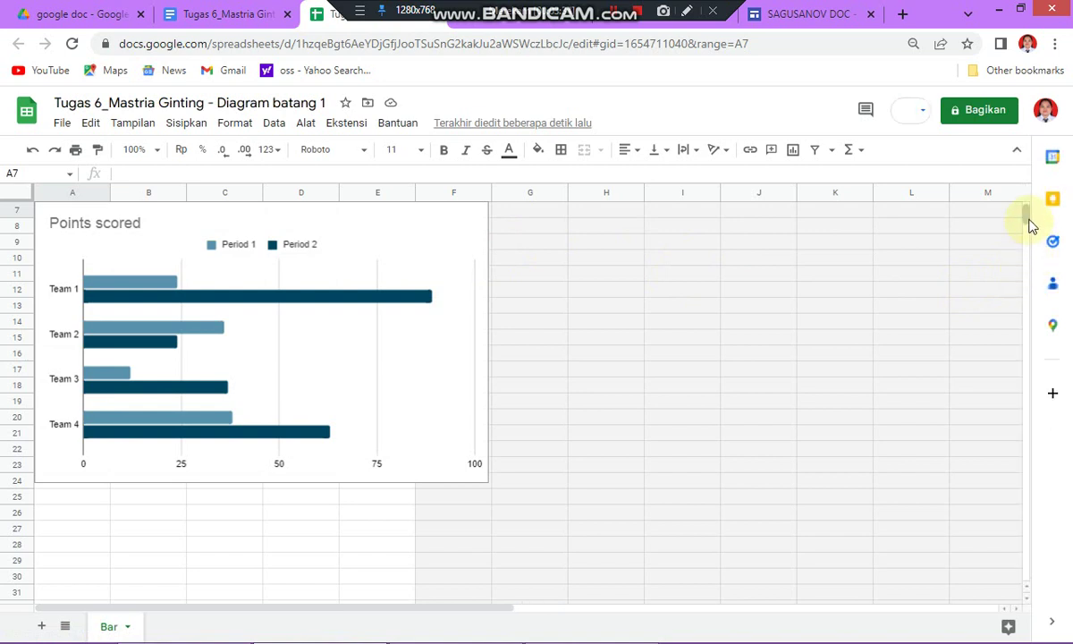
pyautogui.scroll(2, 1028, 214)
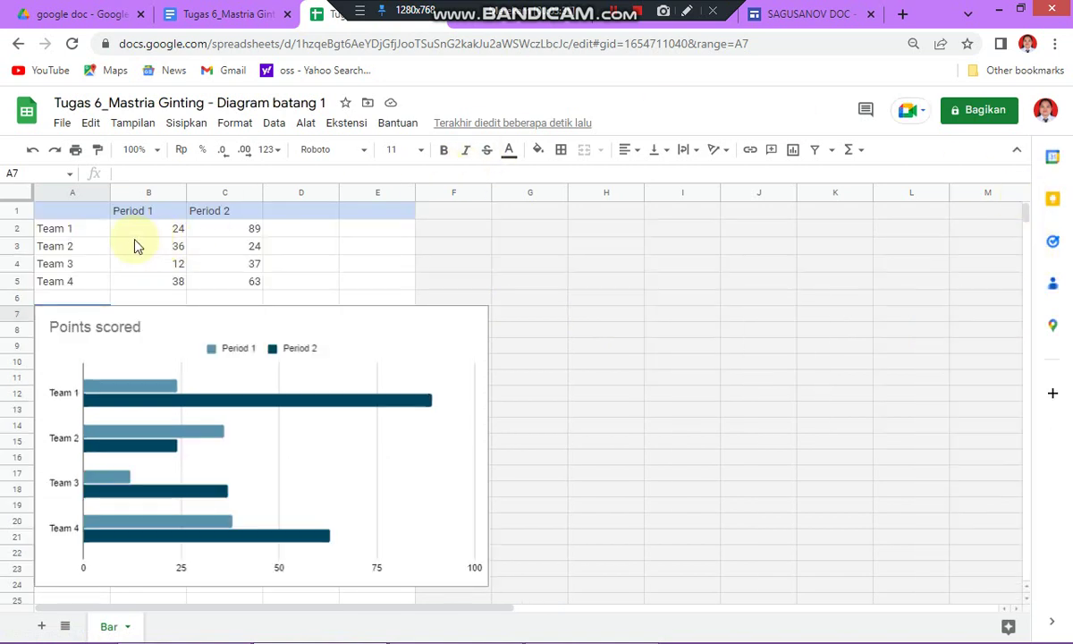
# - Replace the chart title "Points scored" with "Tanaman Obat yang paling banyak digunakan"
pyautogui.click(103, 331)
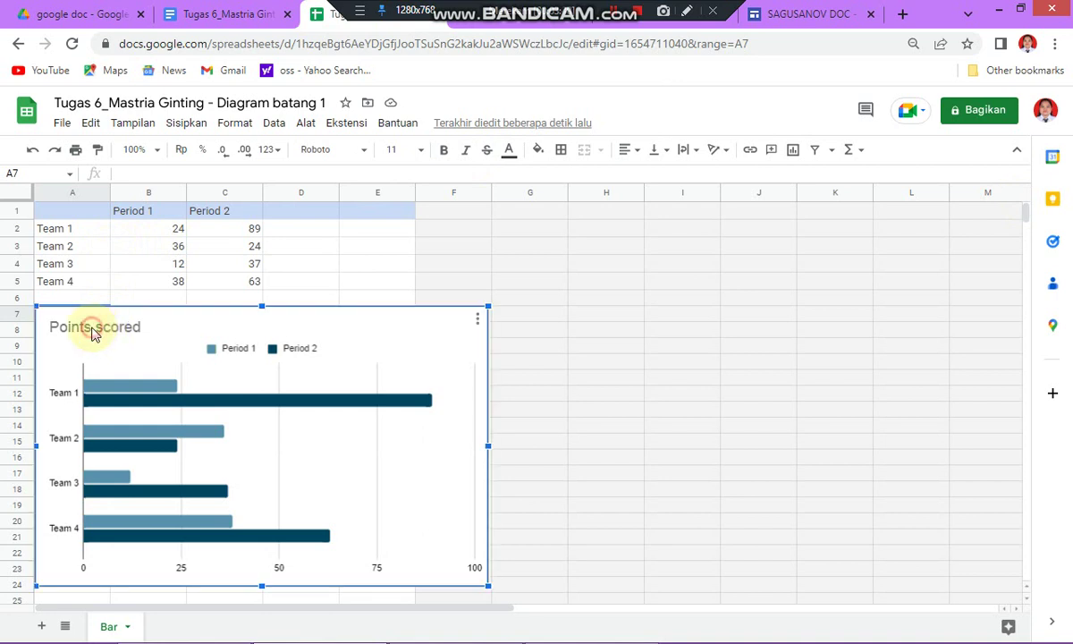
pyautogui.doubleClick(97, 328)
pyautogui.click(96, 327)
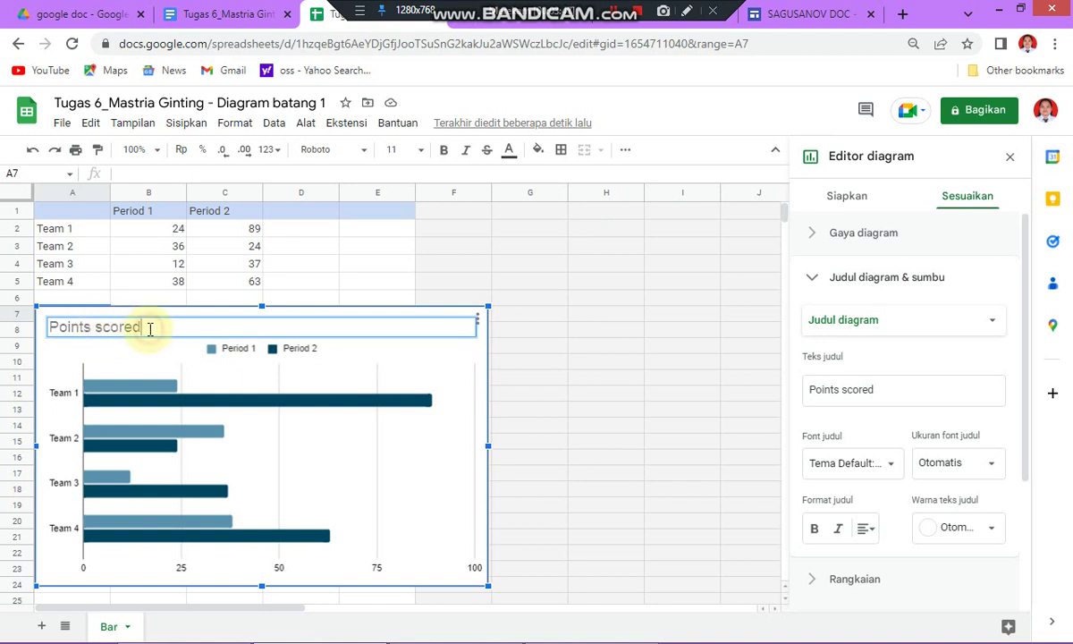
pyautogui.press('BackSpace')
pyautogui.press('BackSpace')
pyautogui.press('BackSpace')
pyautogui.press('BackSpace')
pyautogui.press('BackSpace')
pyautogui.press('BackSpace')
pyautogui.press('BackSpace')
pyautogui.press('BackSpace')
pyautogui.press('BackSpace')
pyautogui.press('BackSpace')
pyautogui.press('BackSpace')
pyautogui.press('BackSpace')
pyautogui.press('BackSpace')
pyautogui.write('Tnaman')
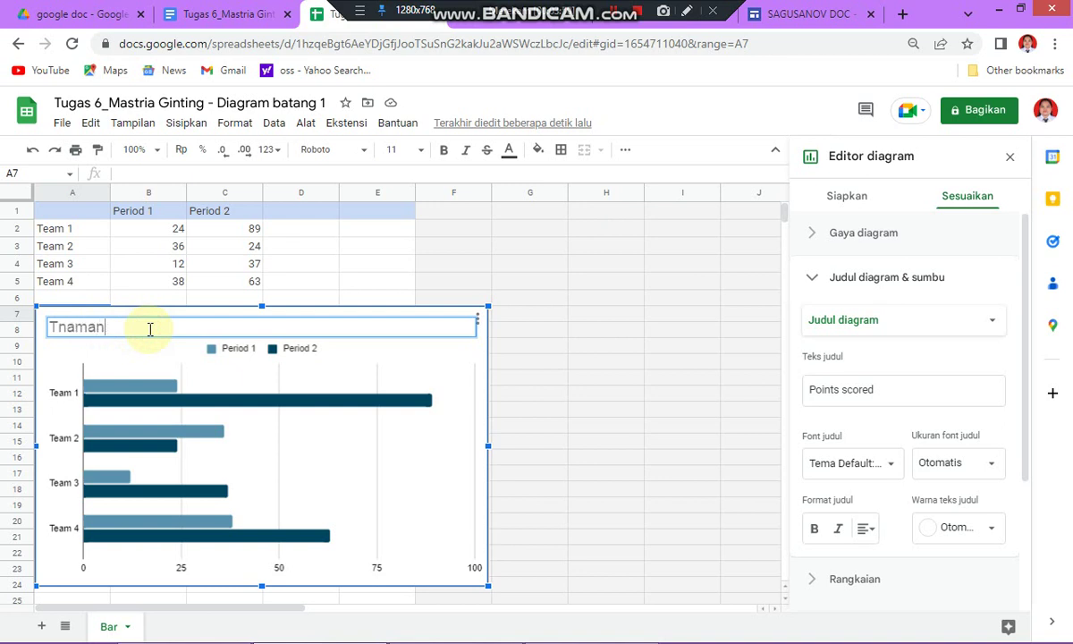
pyautogui.press('BackSpace')
pyautogui.press('BackSpace')
pyautogui.press('BackSpace')
pyautogui.press('BackSpace')
pyautogui.press('BackSpace')
pyautogui.write('anaman ')
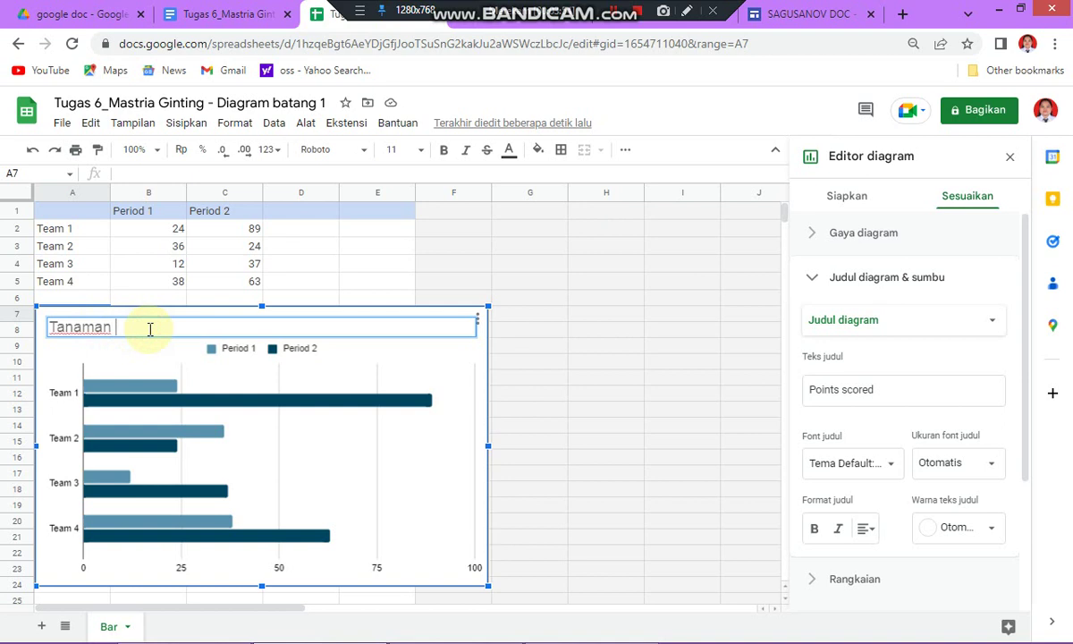
pyautogui.write('Obat yang paling ba')
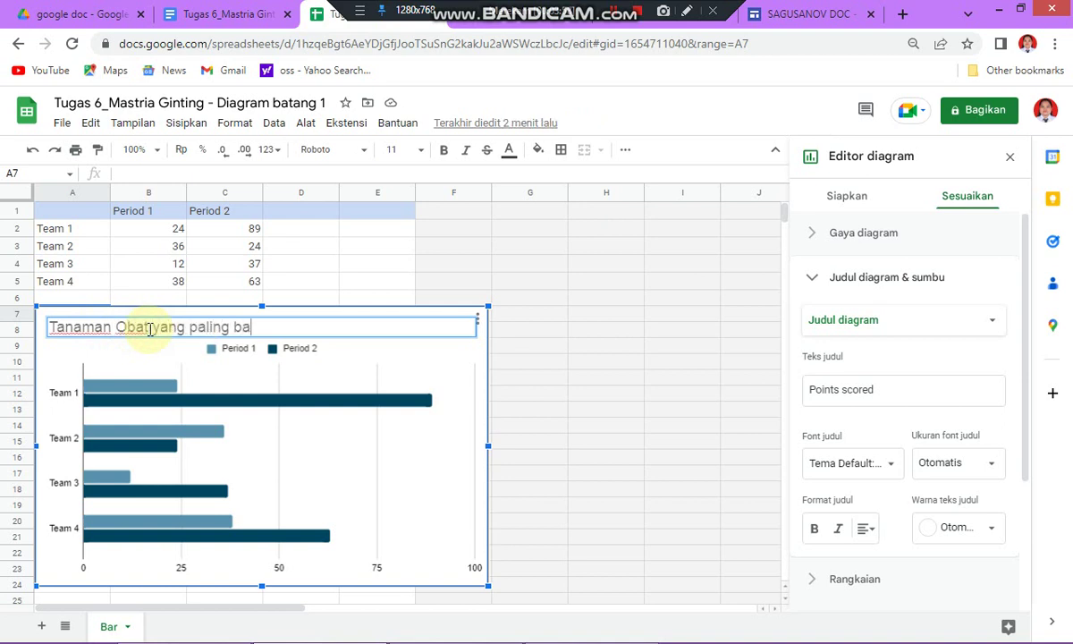
pyautogui.write('nyak digunakan')
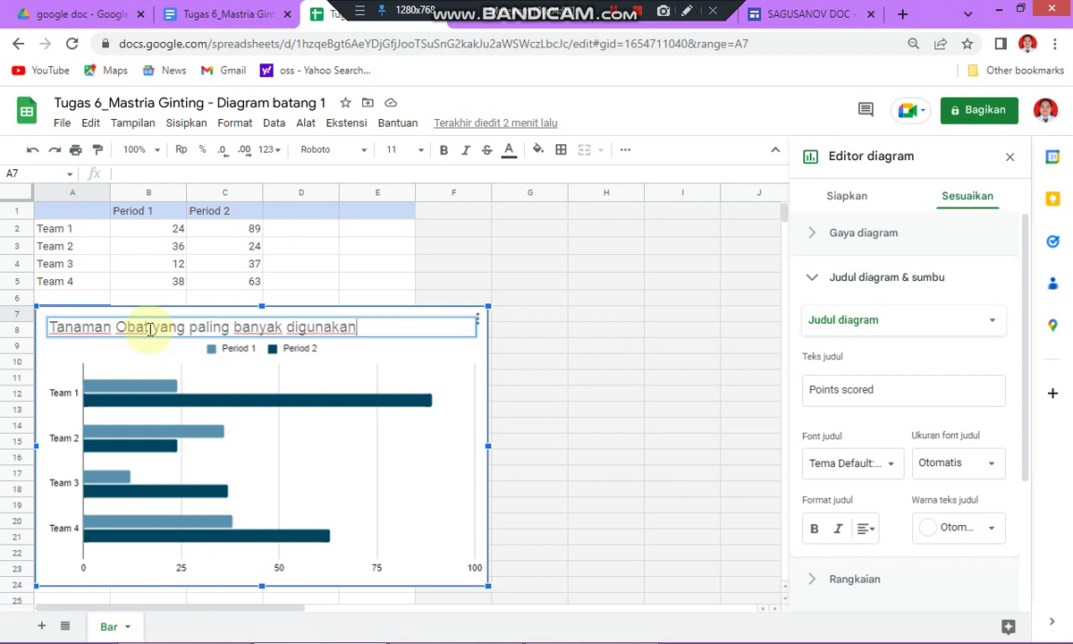
# - Replace the Team 1 label in cell A2 with "Jahe"
pyautogui.click(76, 234)
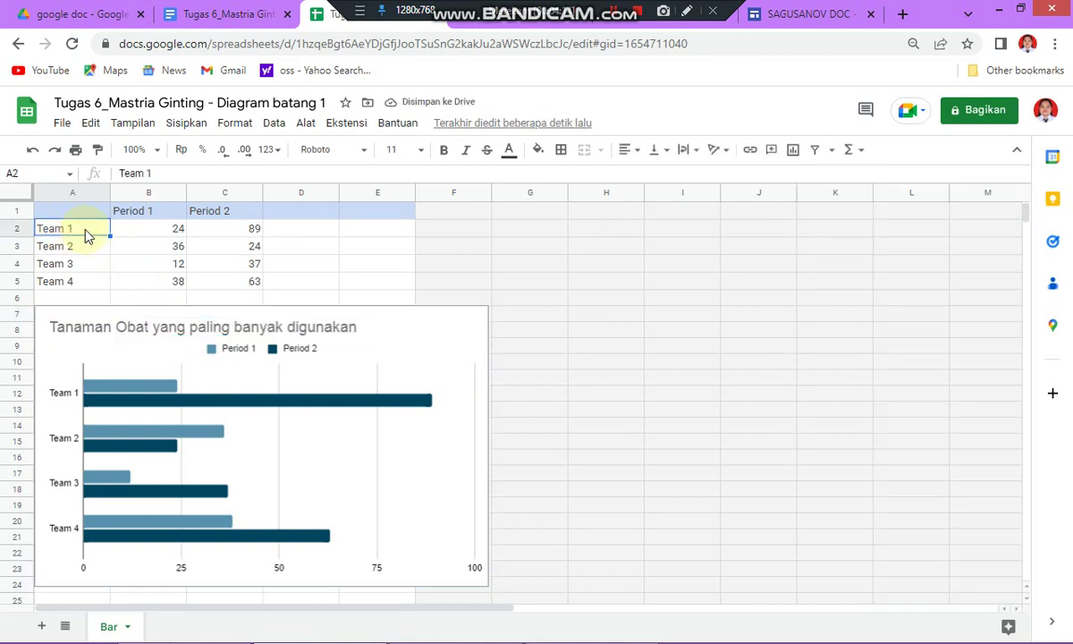
pyautogui.press('Delete')
pyautogui.write('Jahe')
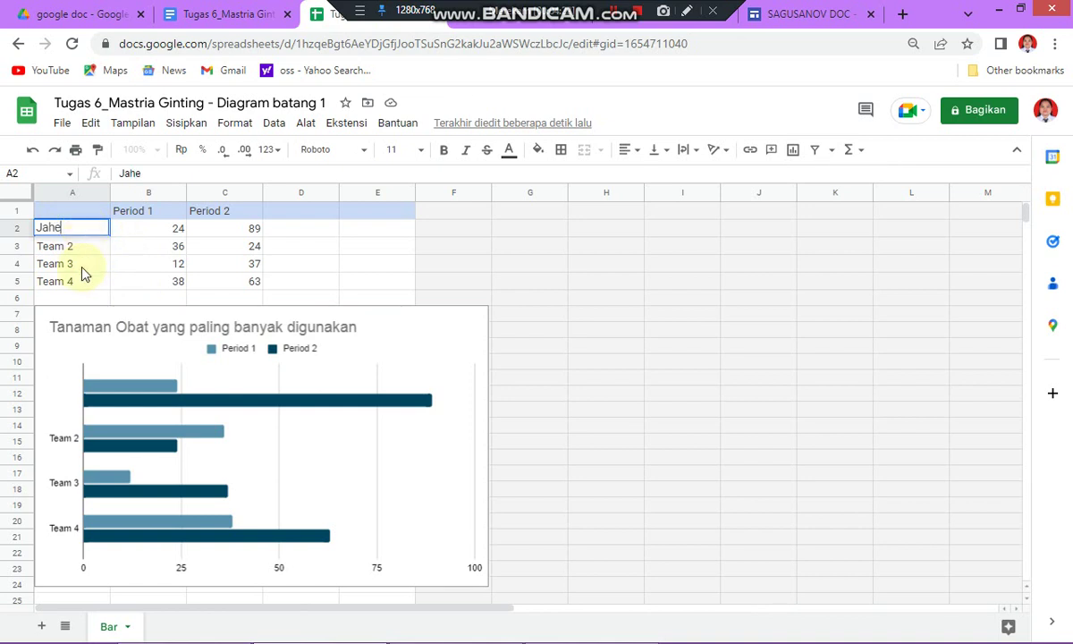
# - Replace the Team 2 label in cell A3 with "Temulawak"
pyautogui.click(79, 250)
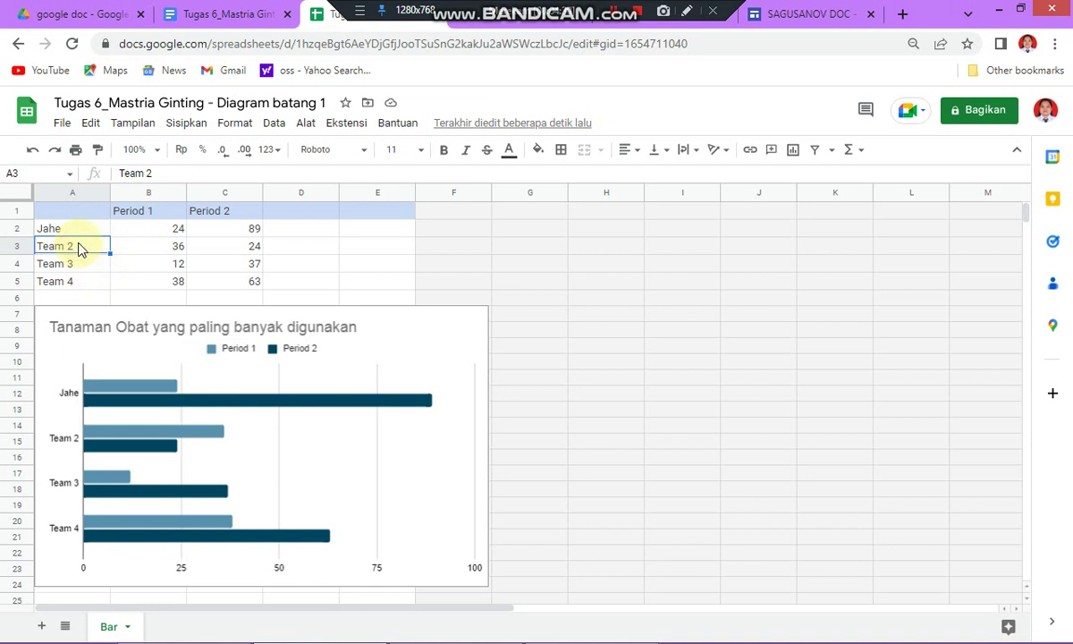
pyautogui.doubleClick(60, 247)
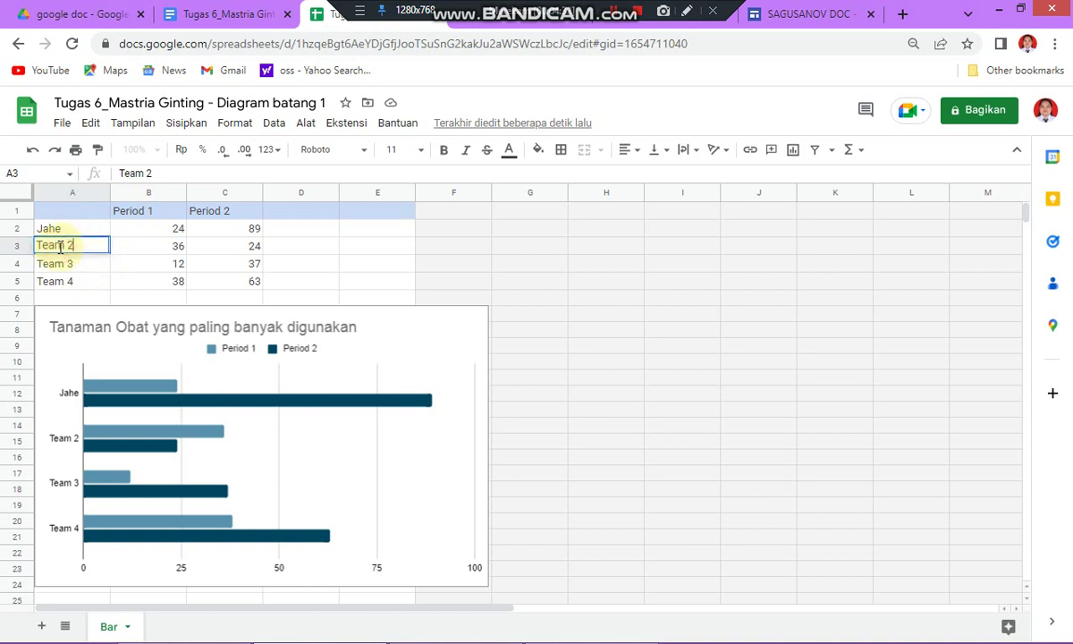
pyautogui.press('BackSpace')
pyautogui.press('BackSpace')
pyautogui.press('BackSpace')
pyautogui.press('BackSpace')
pyautogui.press('BackSpace')
pyautogui.press('BackSpace')
pyautogui.write('te')
pyautogui.press('BackSpace')
pyautogui.press('BackSpace')
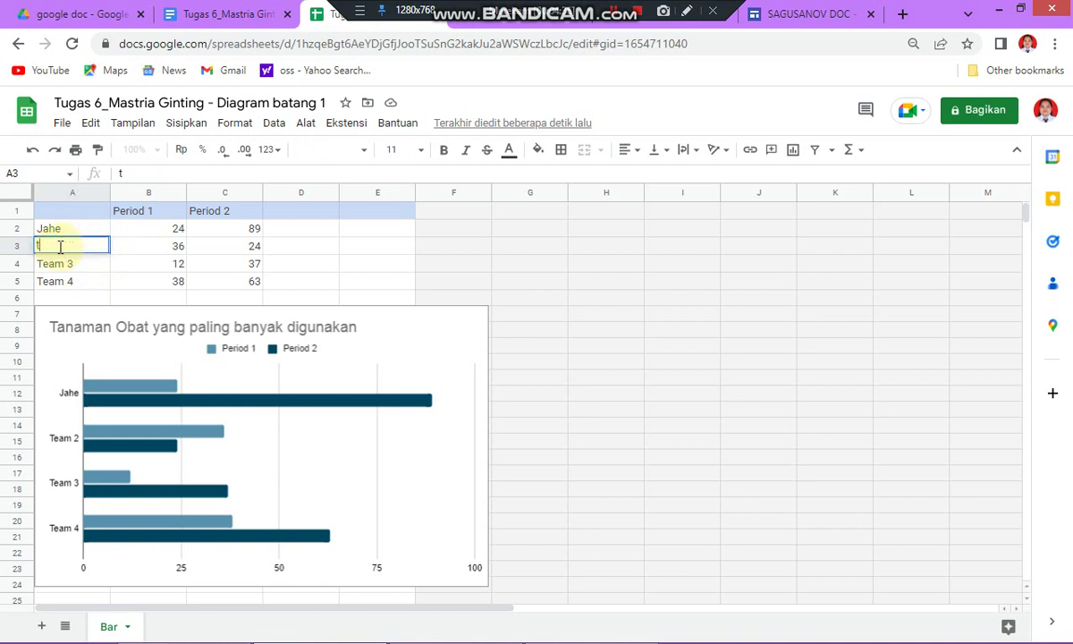
pyautogui.write('Temulawak')
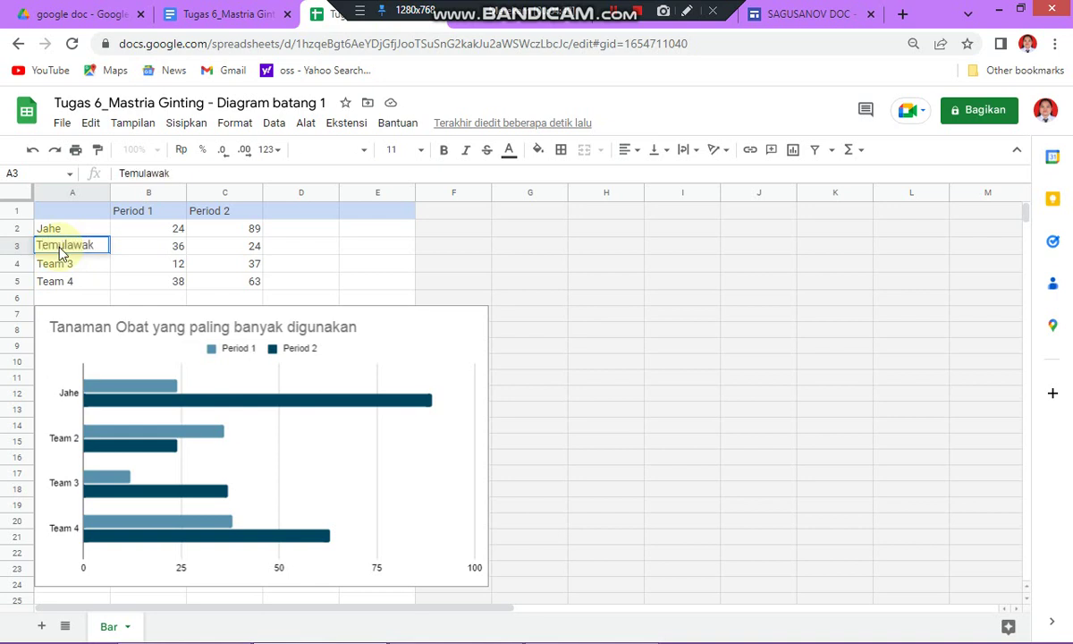
# - Replace the Team 3 label in cell A4 with "Kencur"
pyautogui.press('Return')
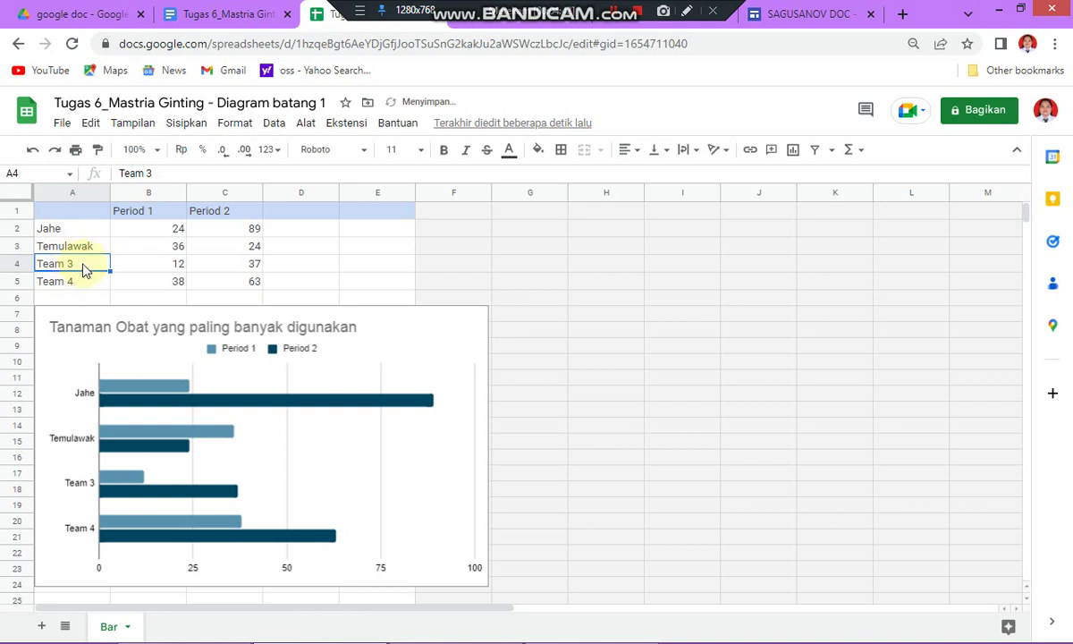
pyautogui.doubleClick(83, 264)
pyautogui.press('BackSpace')
pyautogui.press('BackSpace')
pyautogui.press('BackSpace')
pyautogui.press('BackSpace')
pyautogui.press('BackSpace')
pyautogui.press('BackSpace')
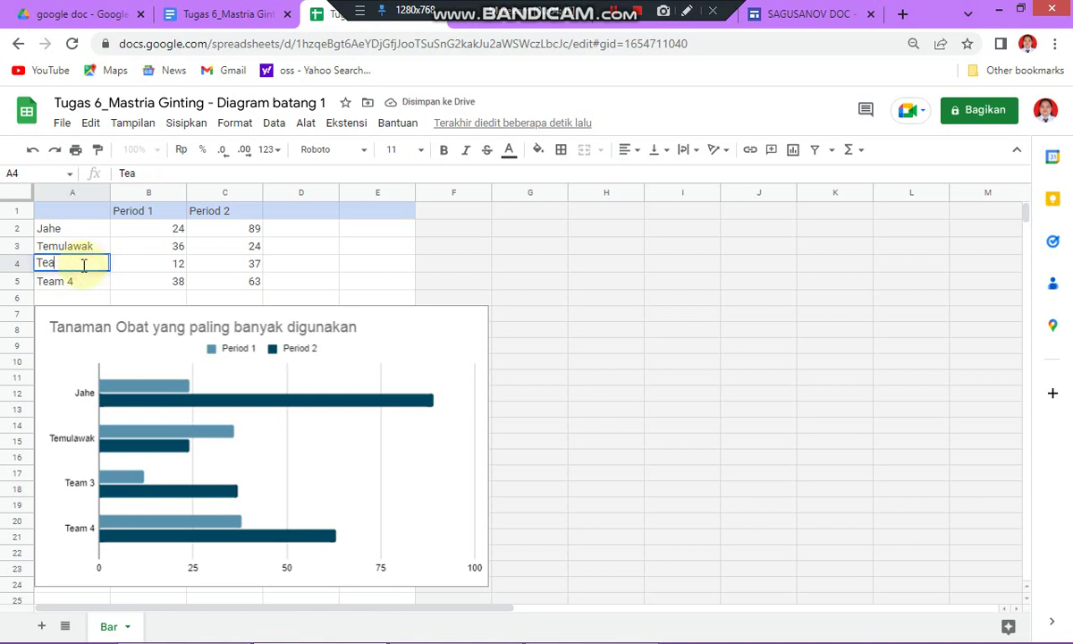
pyautogui.write('Kencur')
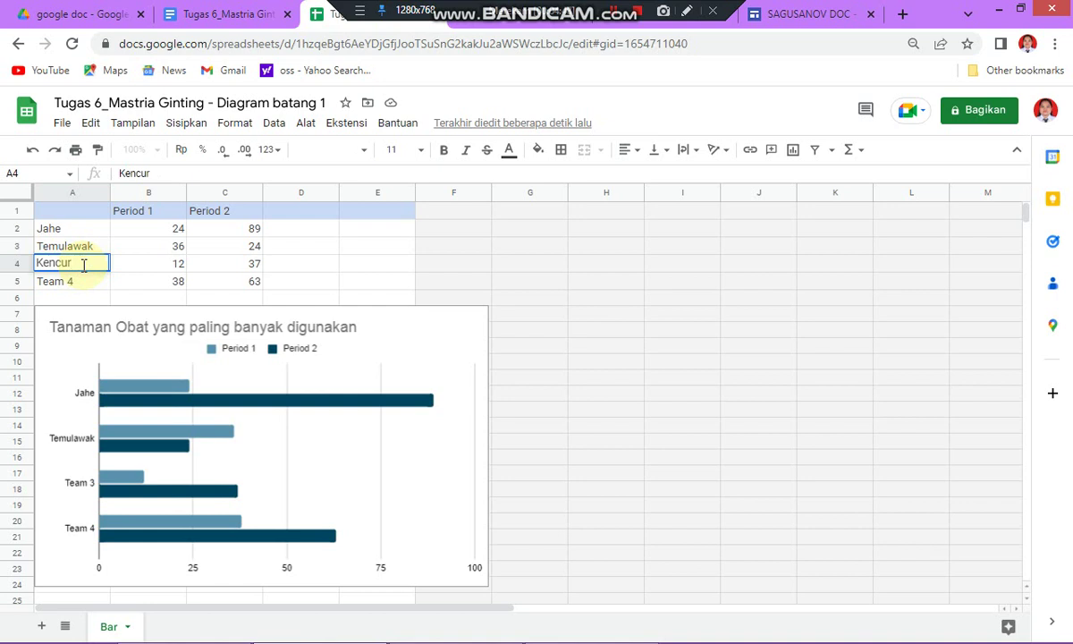
pyautogui.press('Return')
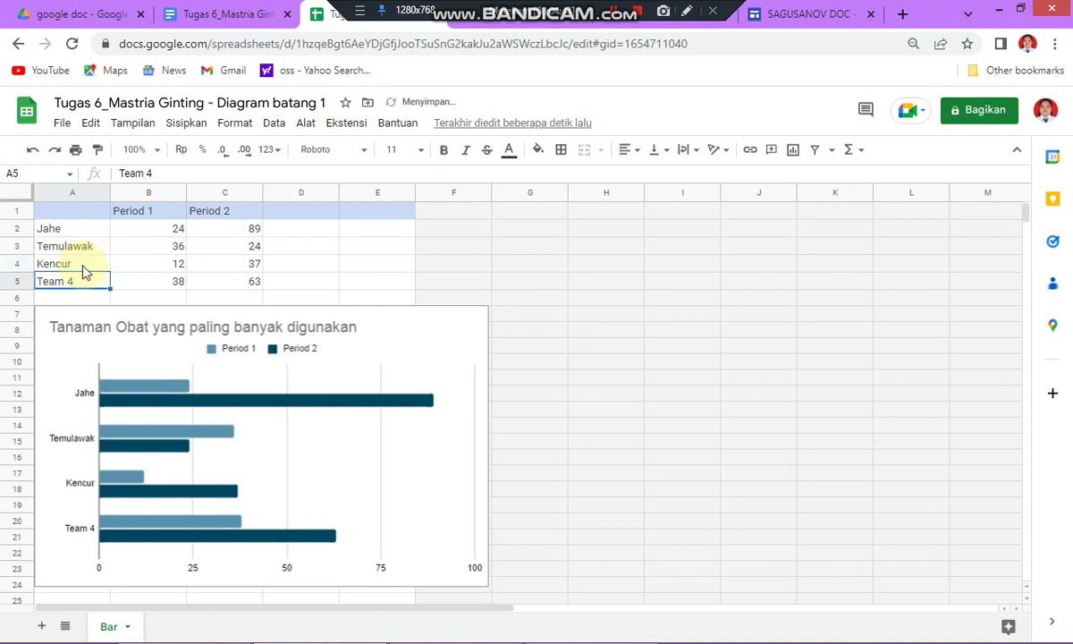
# - Replace the Team 4 label in cell A5 with "Kunyit" and rename the period column headers to "Bulan 1" and "Bulan 2"
pyautogui.doubleClick(83, 280)
pyautogui.press('BackSpace')
pyautogui.press('BackSpace')
pyautogui.press('BackSpace')
pyautogui.press('BackSpace')
pyautogui.press('BackSpace')
pyautogui.press('BackSpace')
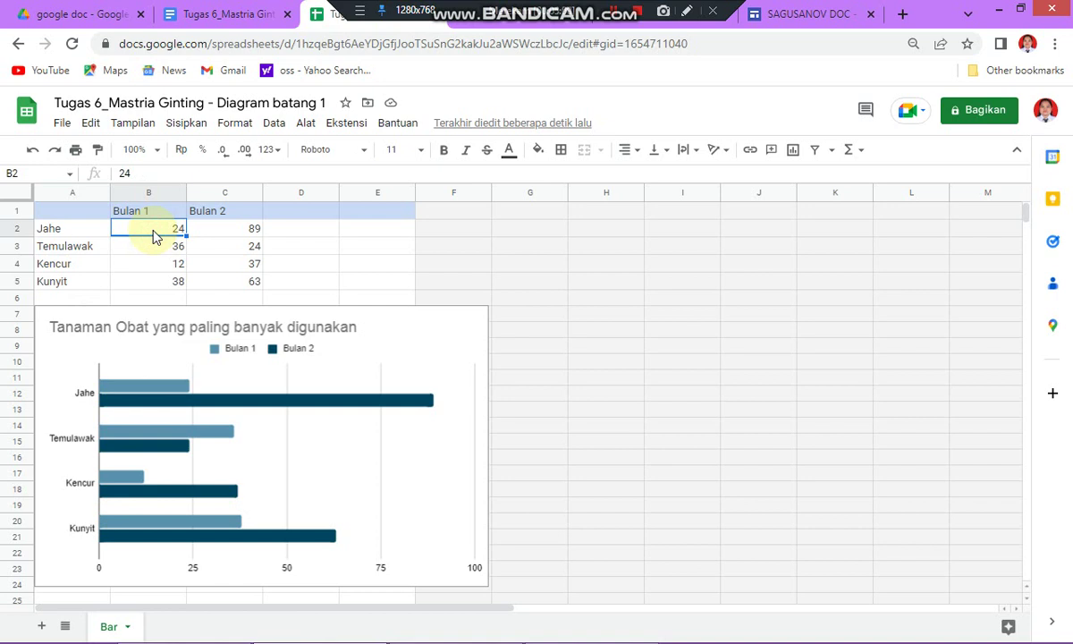
# - Set the Bulan 1 and Bulan 2 values to 50 and 50 for Jahe, and to 87 and 13 for Temulawak
pyautogui.write('50')
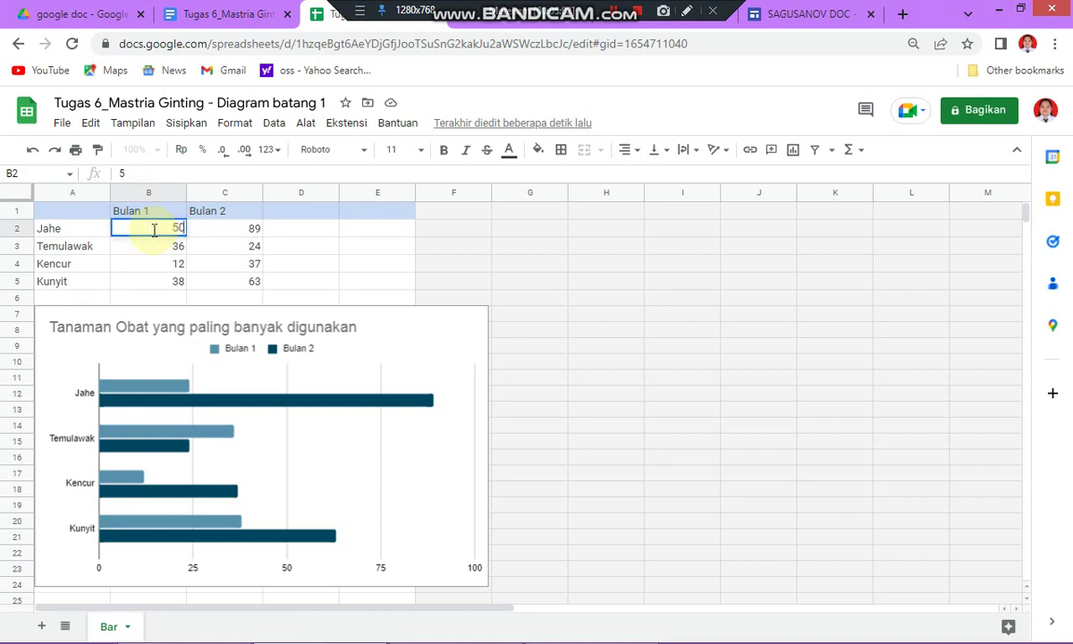
pyautogui.click(213, 233)
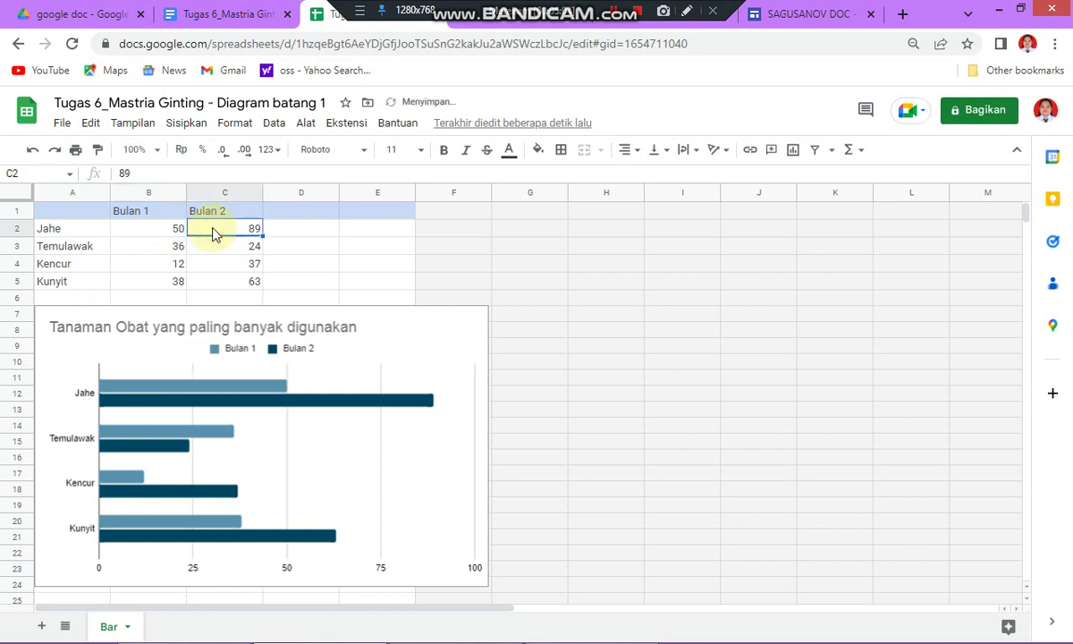
pyautogui.write('50')
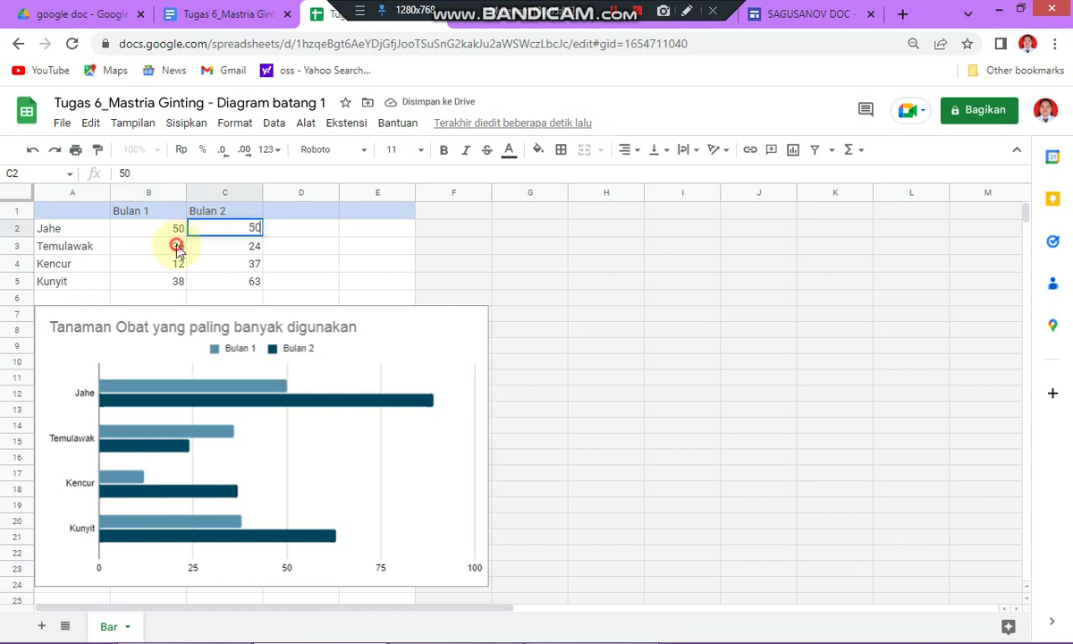
pyautogui.click(178, 247)
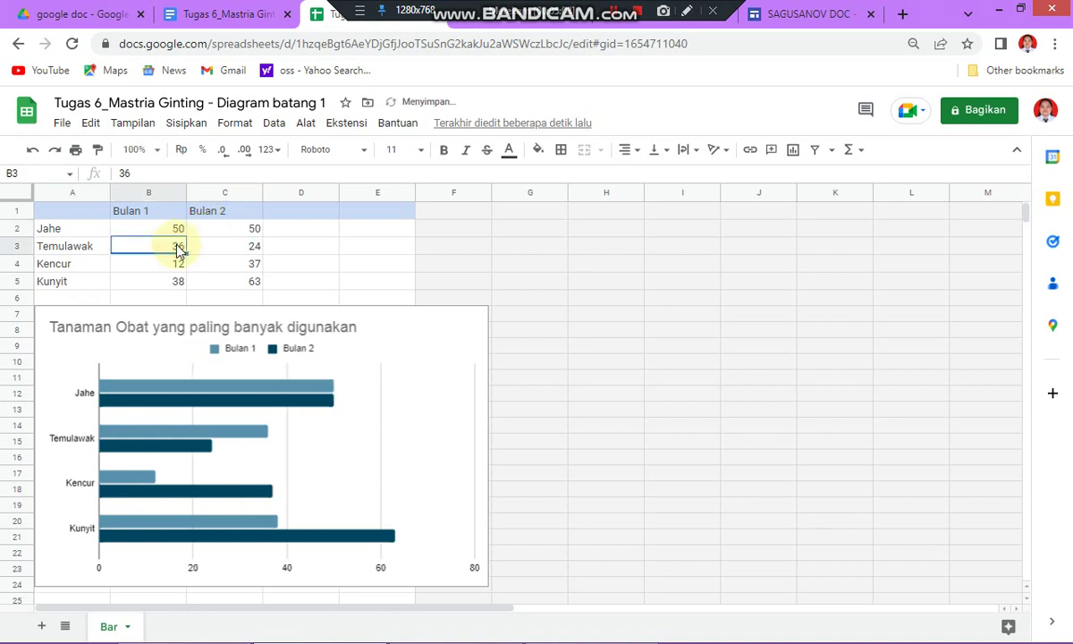
pyautogui.write('87')
pyautogui.click(235, 248)
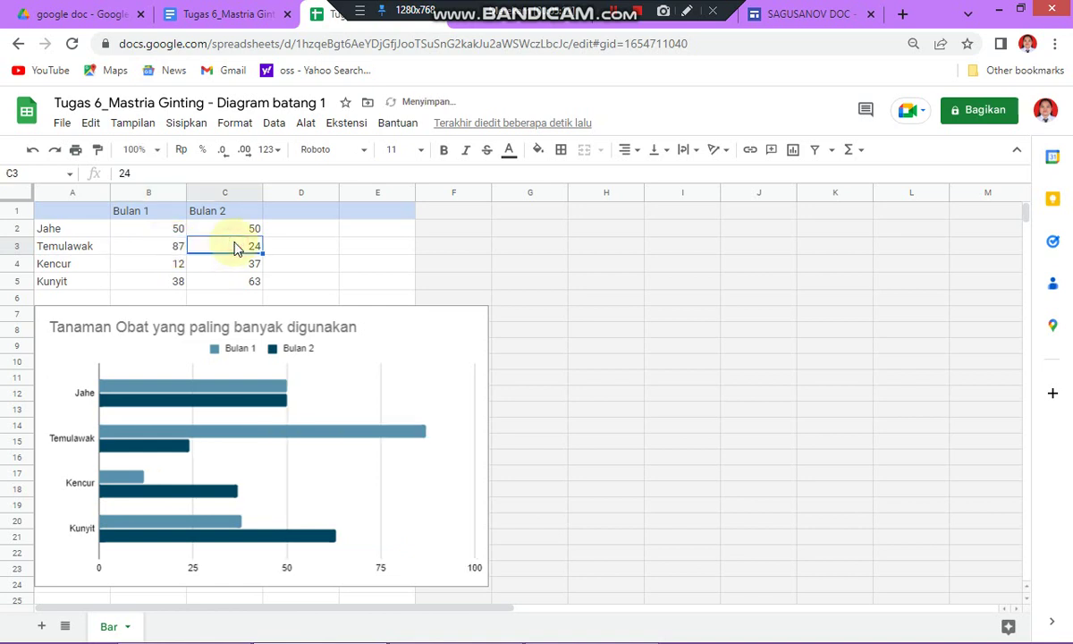
pyautogui.write('1')
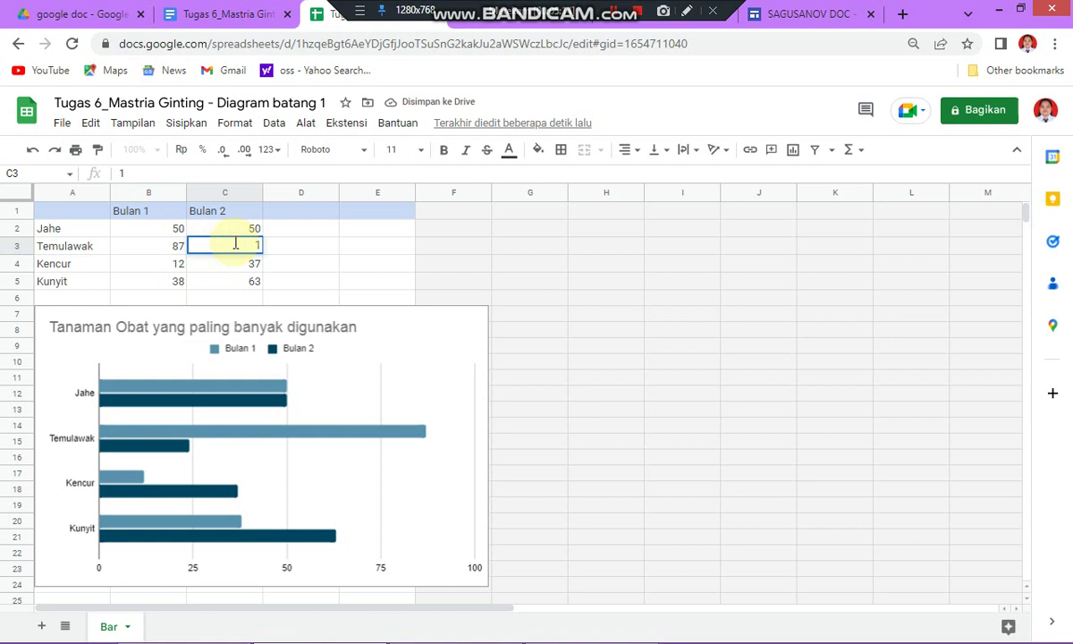
pyautogui.write('3')
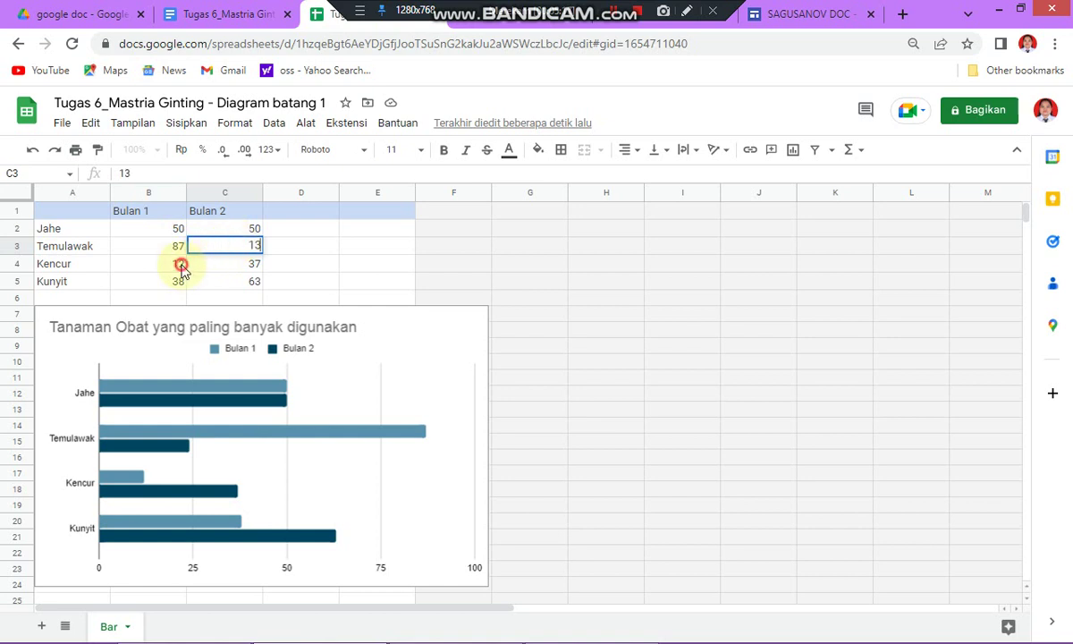
# - Set Kencur's Bulan 1 and Bulan 2 values to 45 and 55, and Kunyit's Bulan 2 value to 62
pyautogui.click(181, 267)
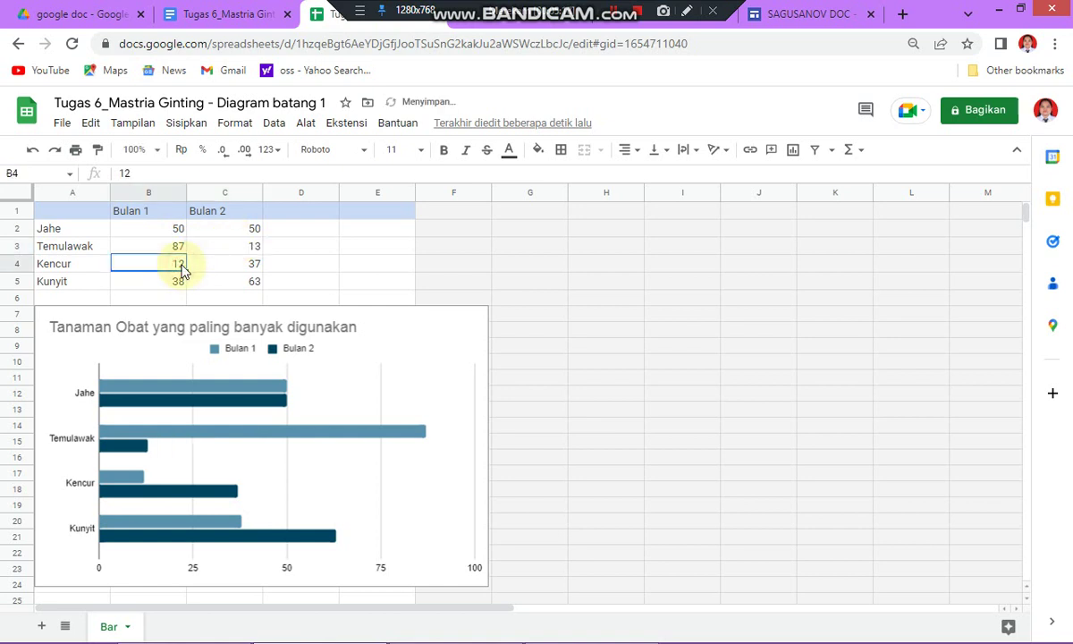
pyautogui.write('45')
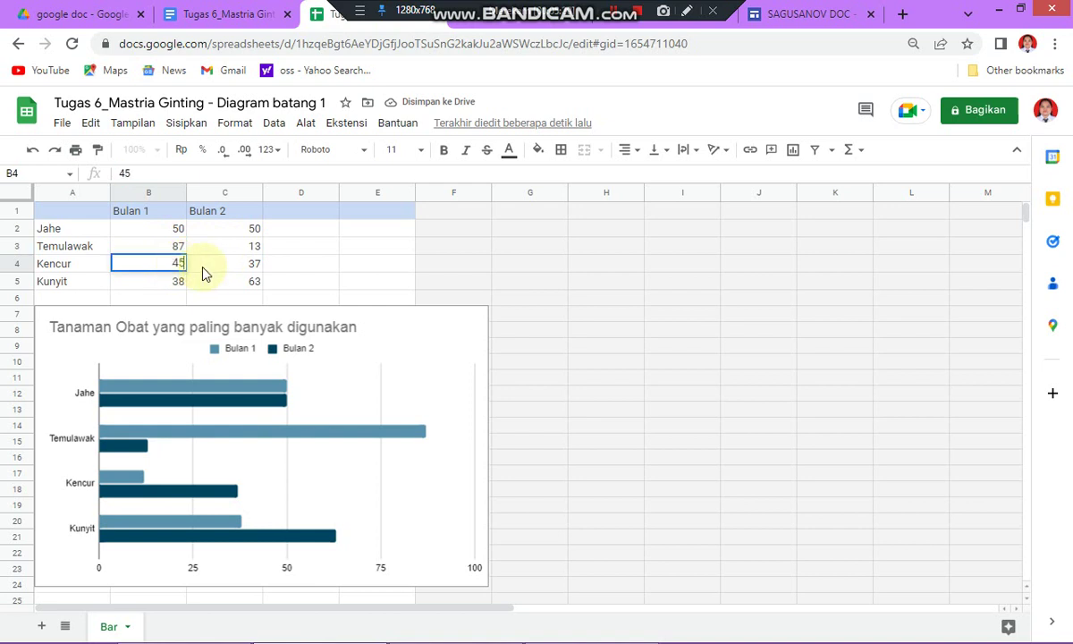
pyautogui.click(248, 268)
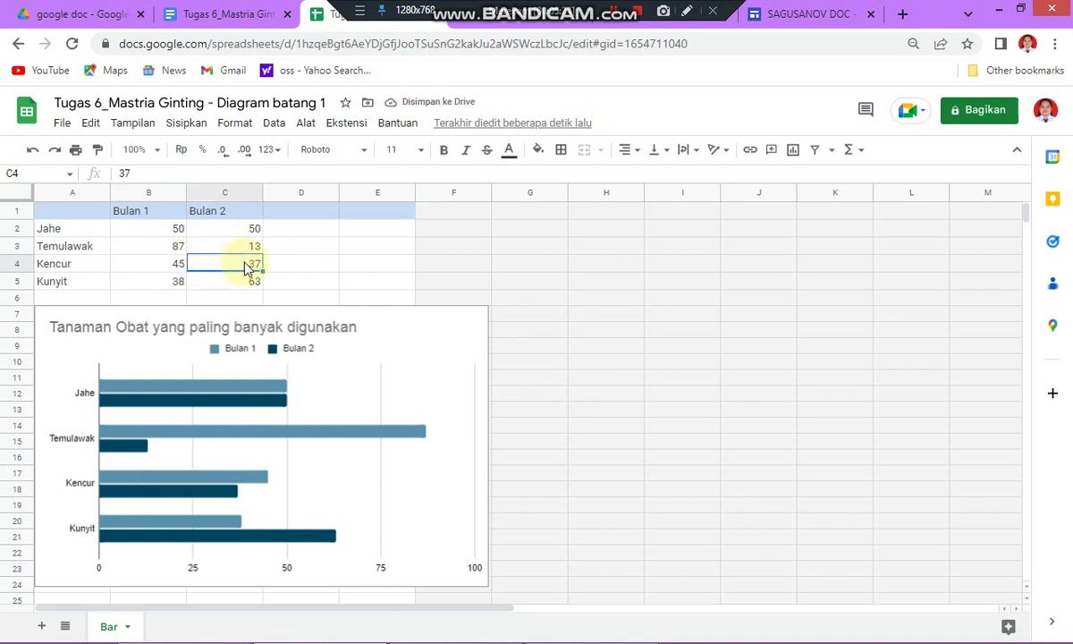
pyautogui.write('55')
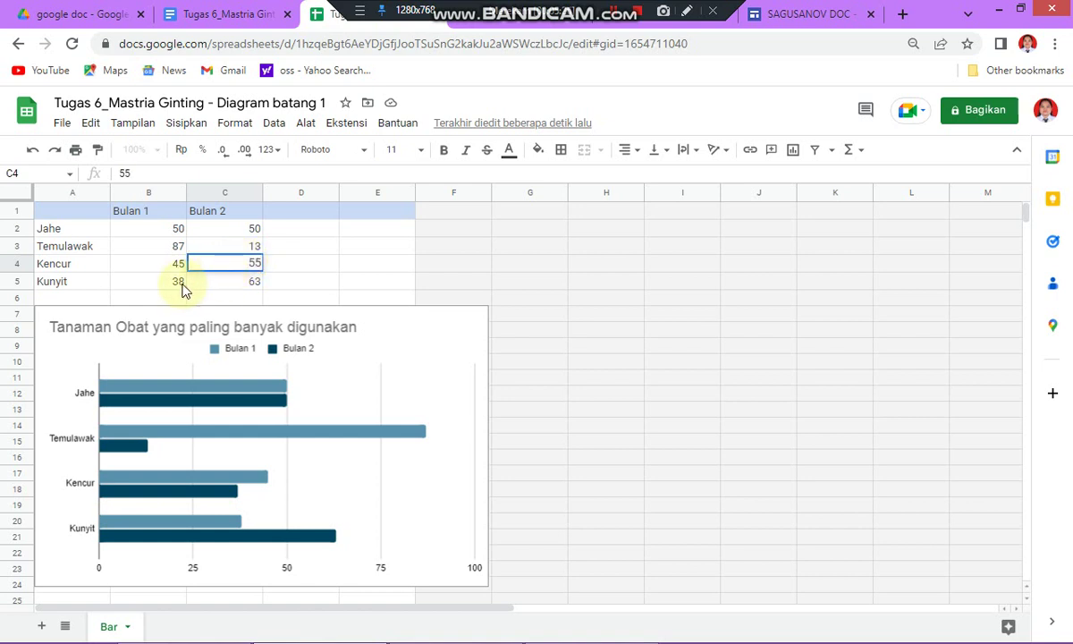
pyautogui.click(182, 284)
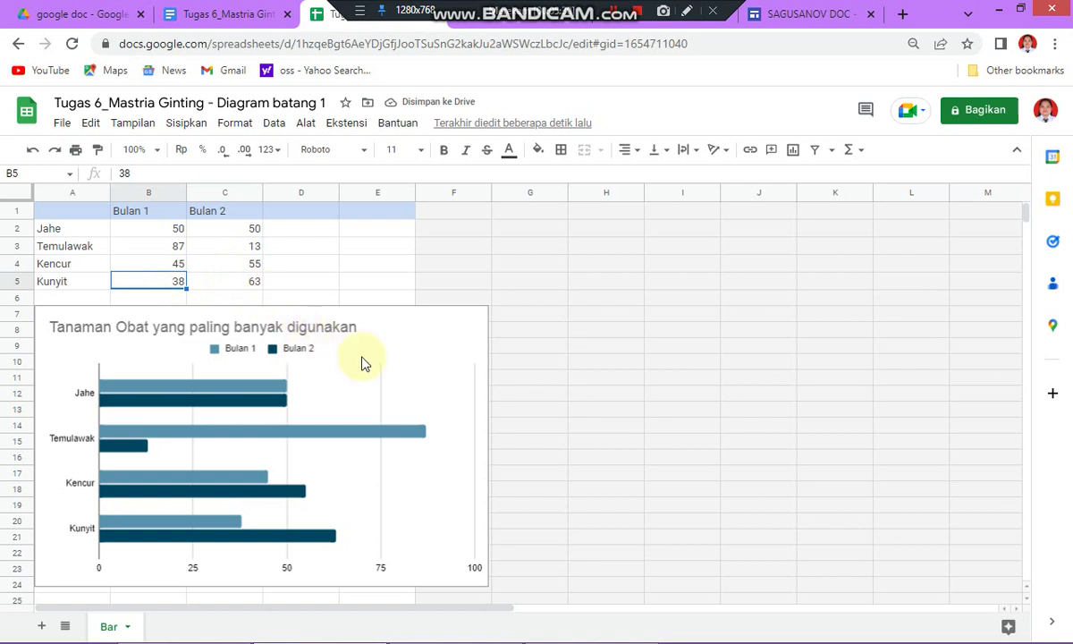
pyautogui.click(240, 281)
pyautogui.write('62')
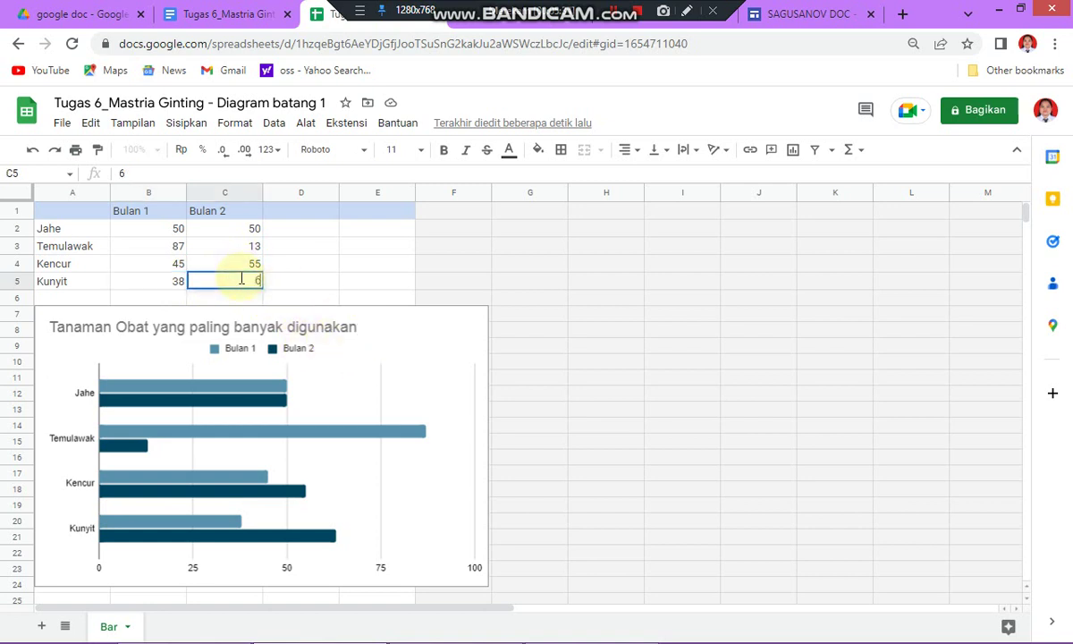
pyautogui.click(338, 358)
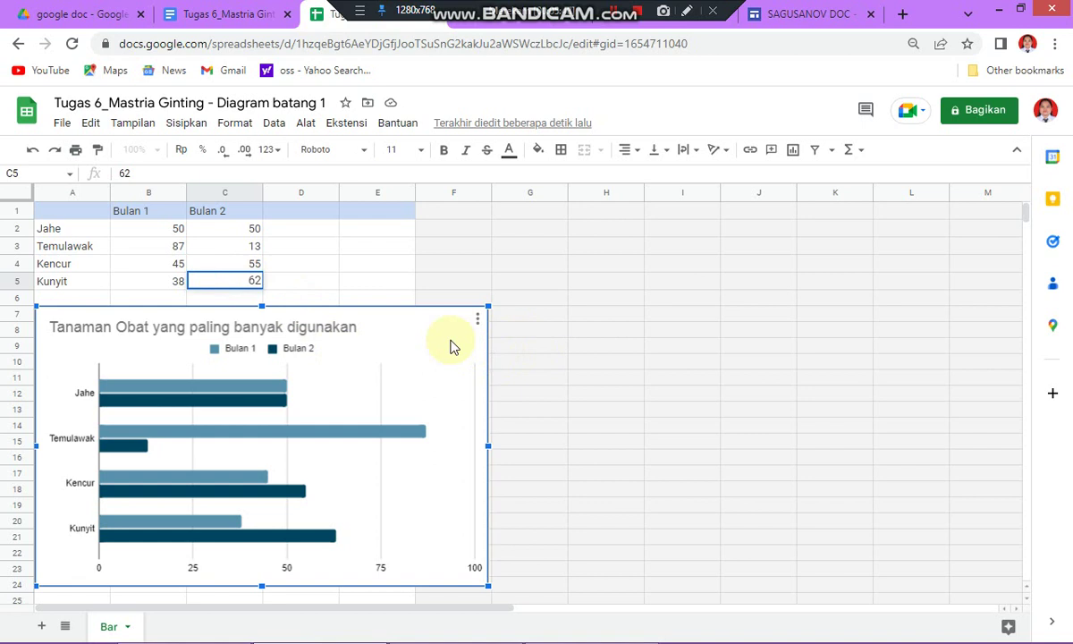
pyautogui.click(439, 425)
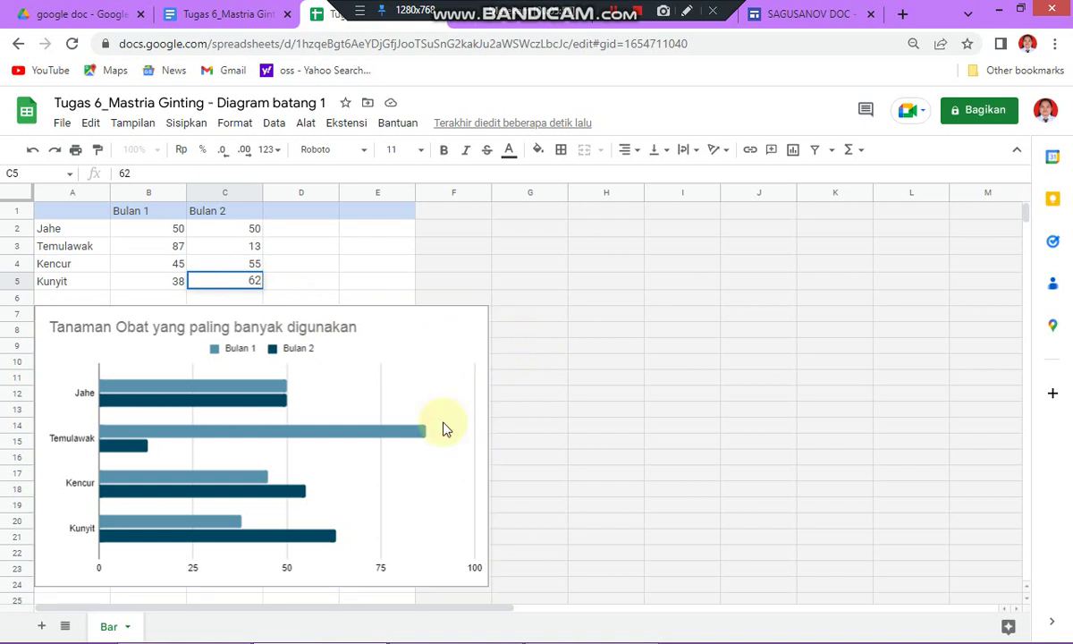
# - Switch to the Tugas 6 document and update the bar chart from its linked spreadsheet
pyautogui.click(213, 15)
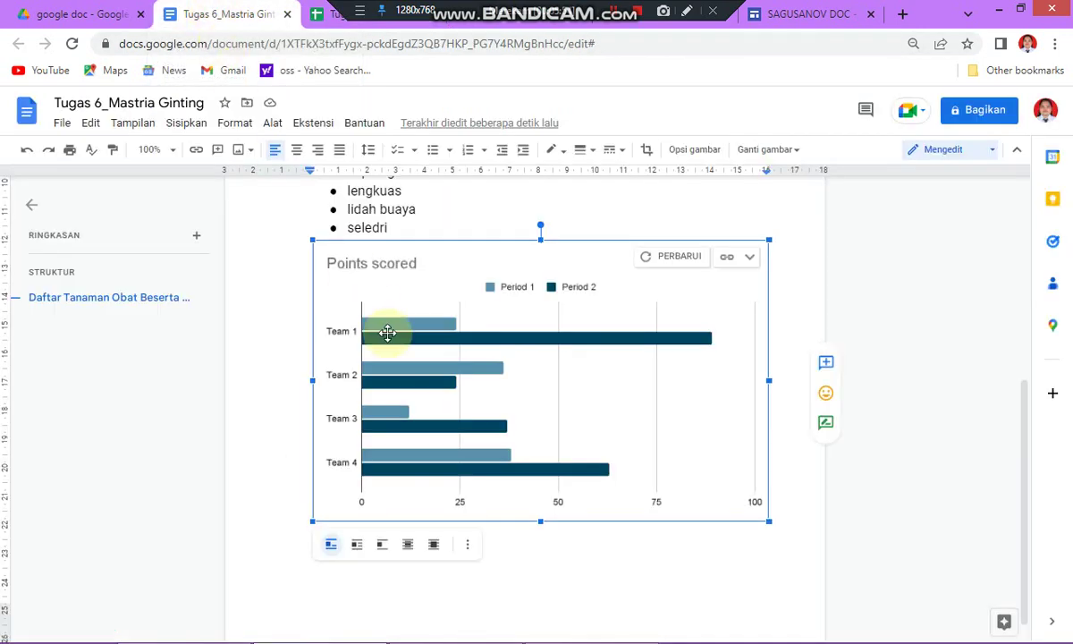
pyautogui.click(679, 260)
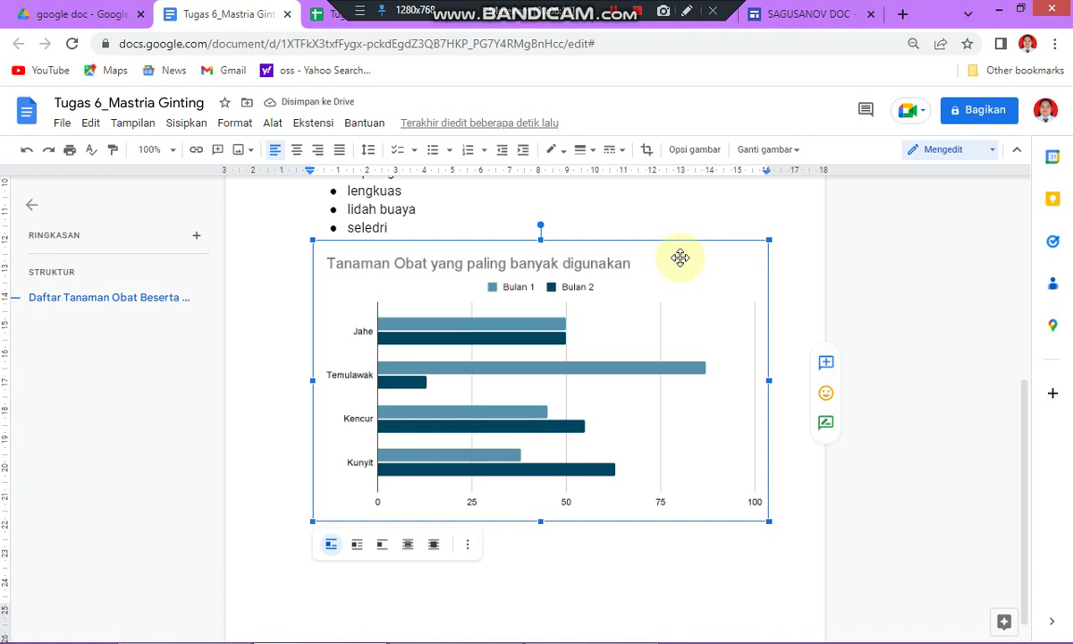
# - Start a new line after the bar chart and insert a column chart there
pyautogui.click(796, 501)
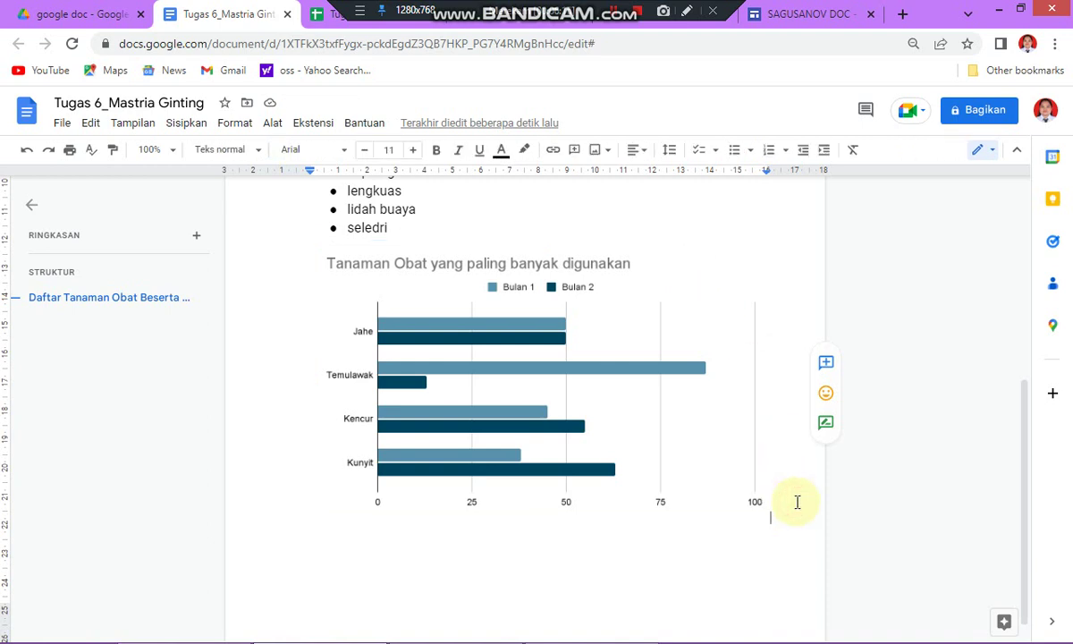
pyautogui.press('Return')
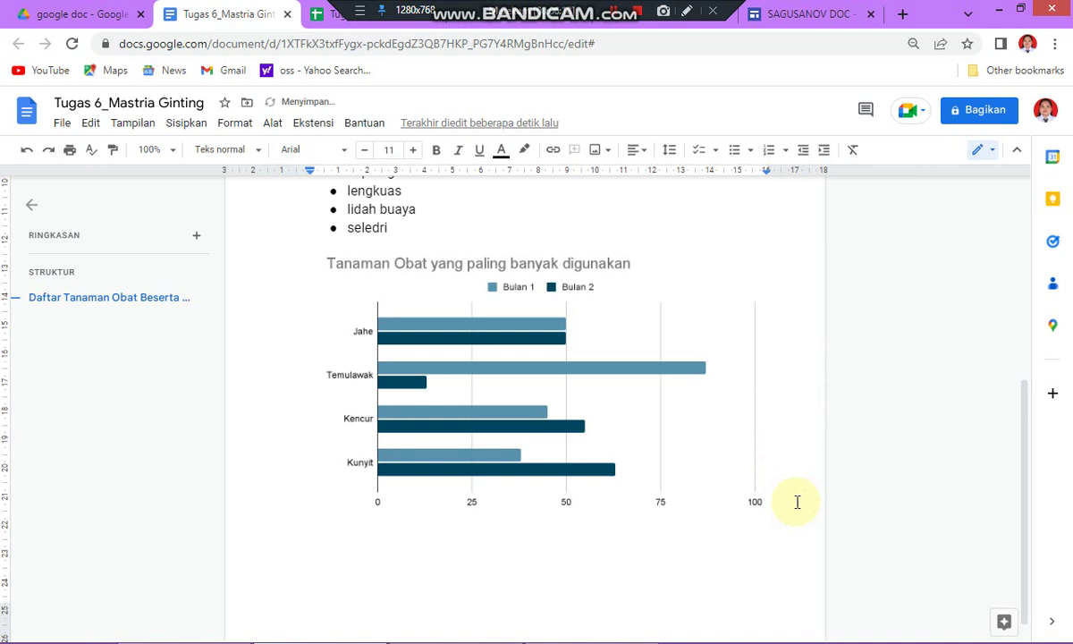
pyautogui.click(193, 123)
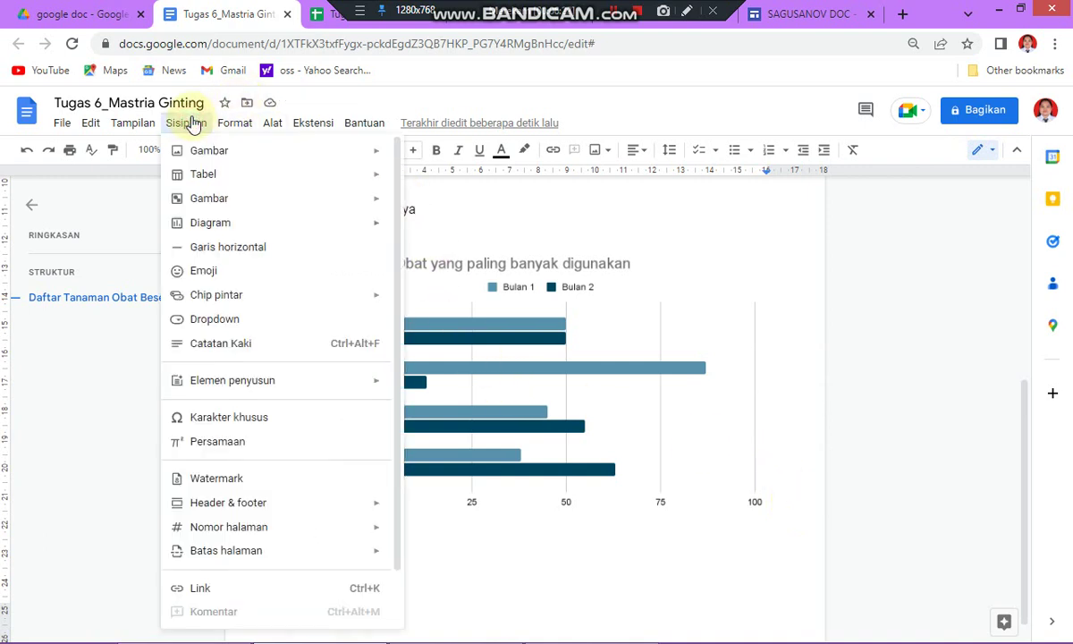
pyautogui.click(193, 123)
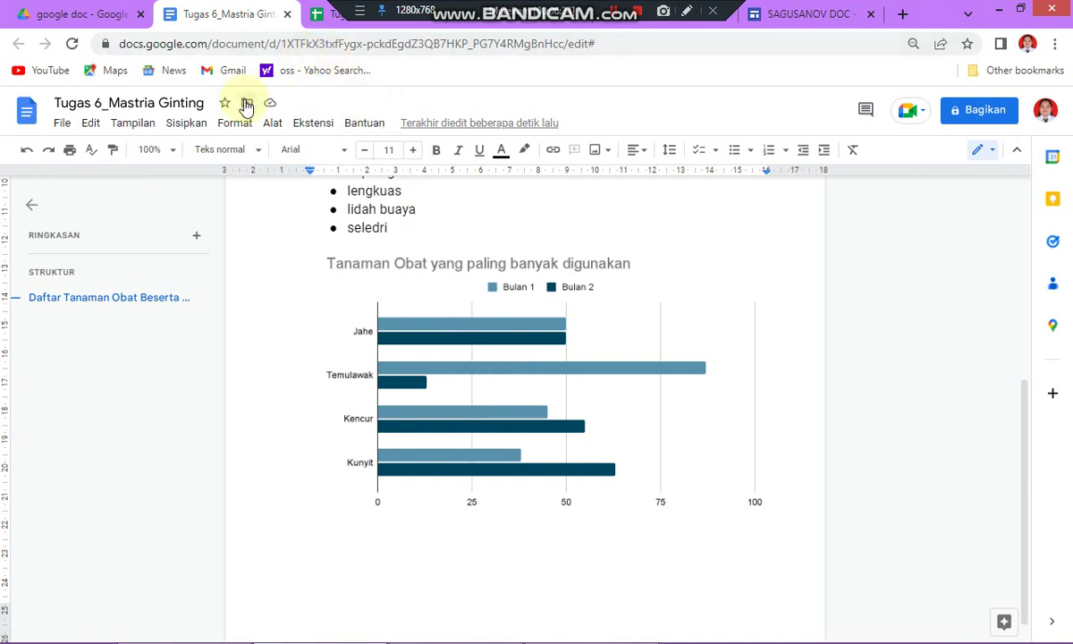
pyautogui.click(197, 128)
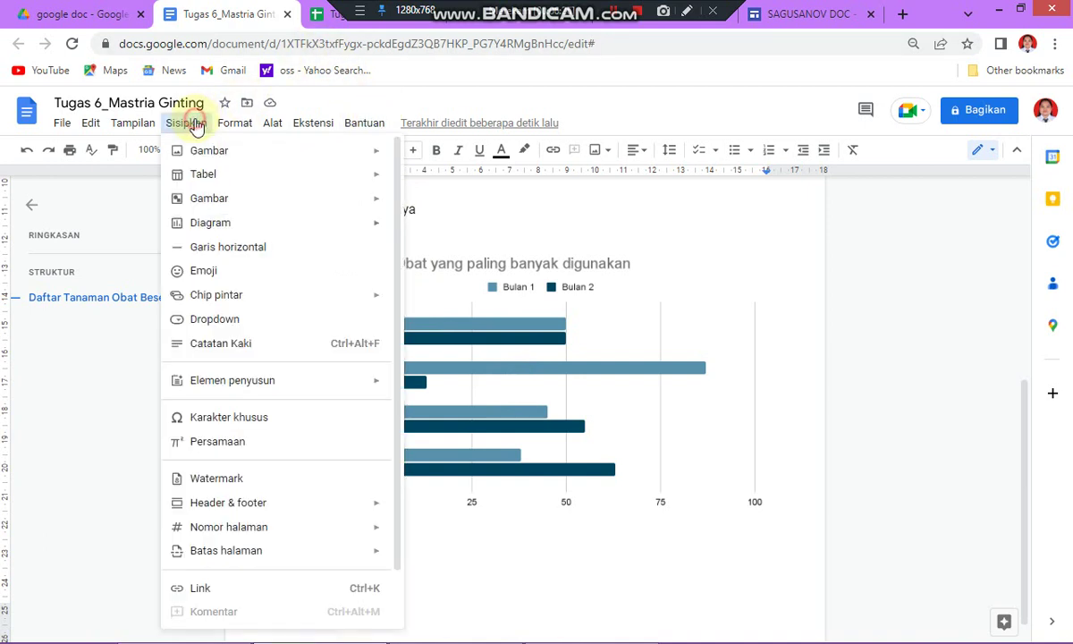
pyautogui.moveTo(215, 230)
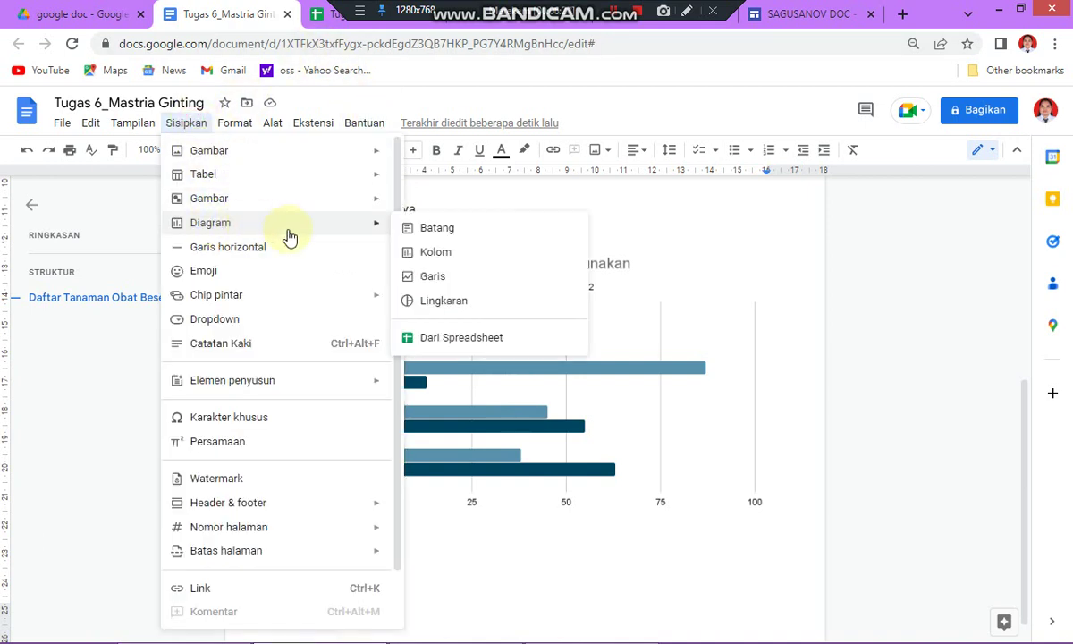
pyautogui.click(426, 250)
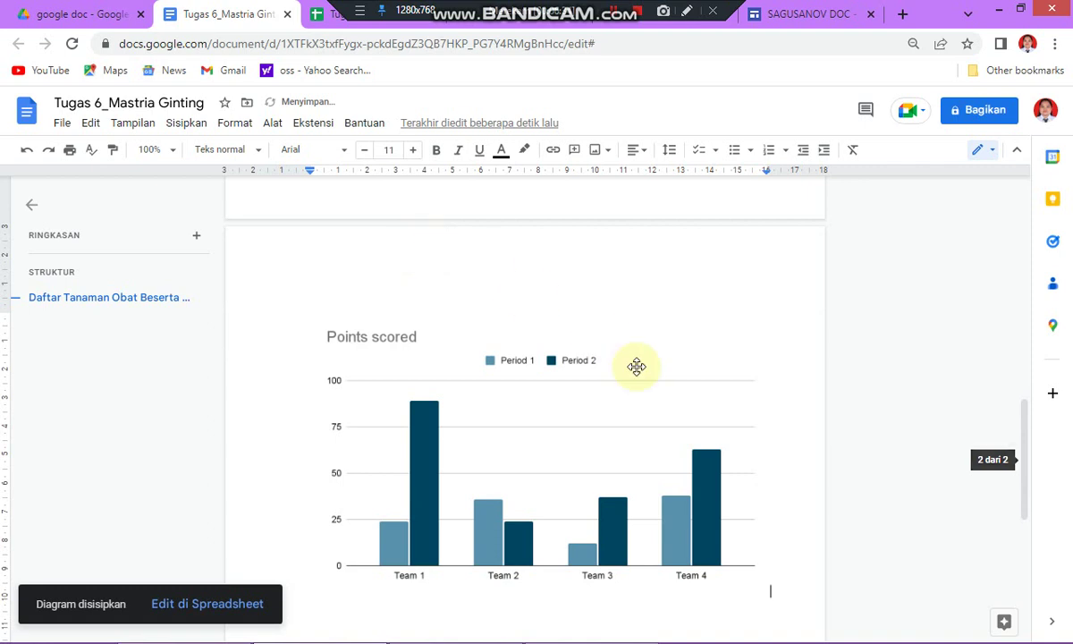
# - Open the new column chart's linked source spreadsheet
pyautogui.click(692, 421)
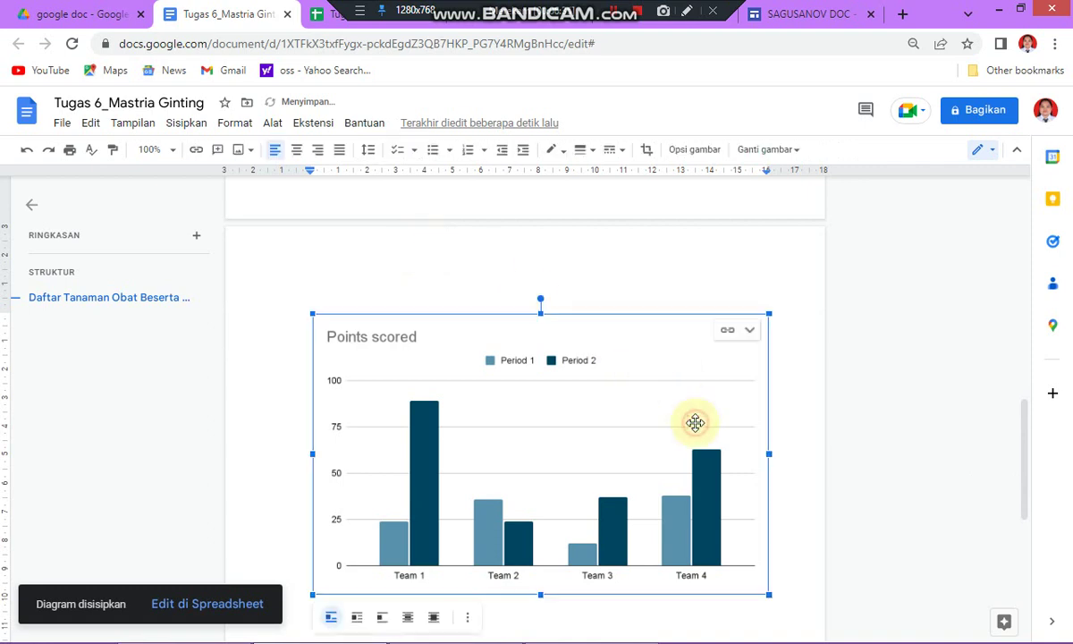
pyautogui.click(750, 332)
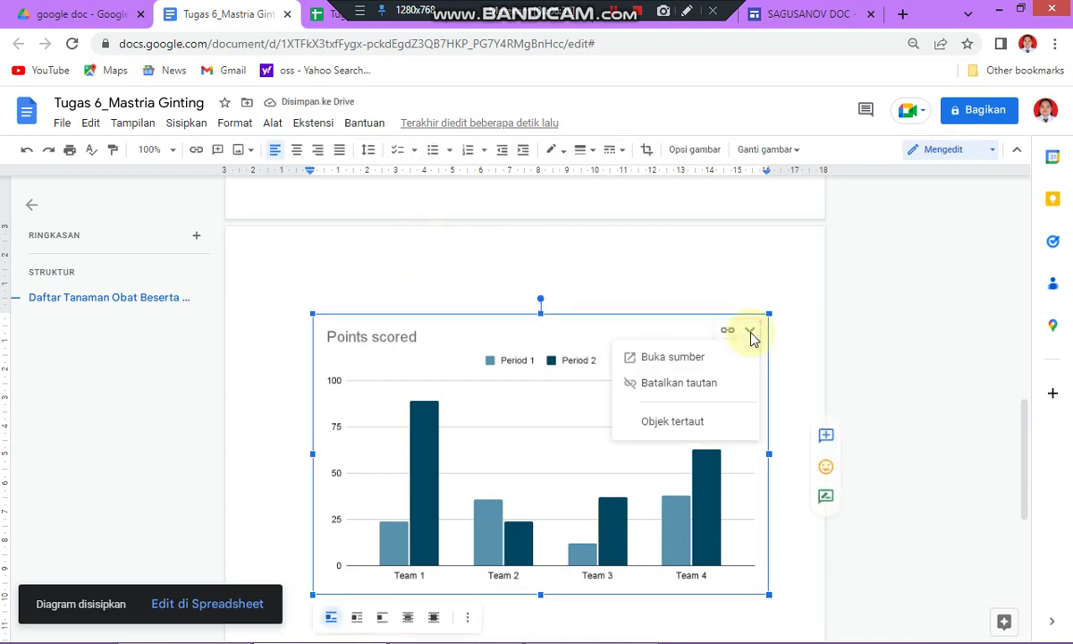
pyautogui.click(696, 358)
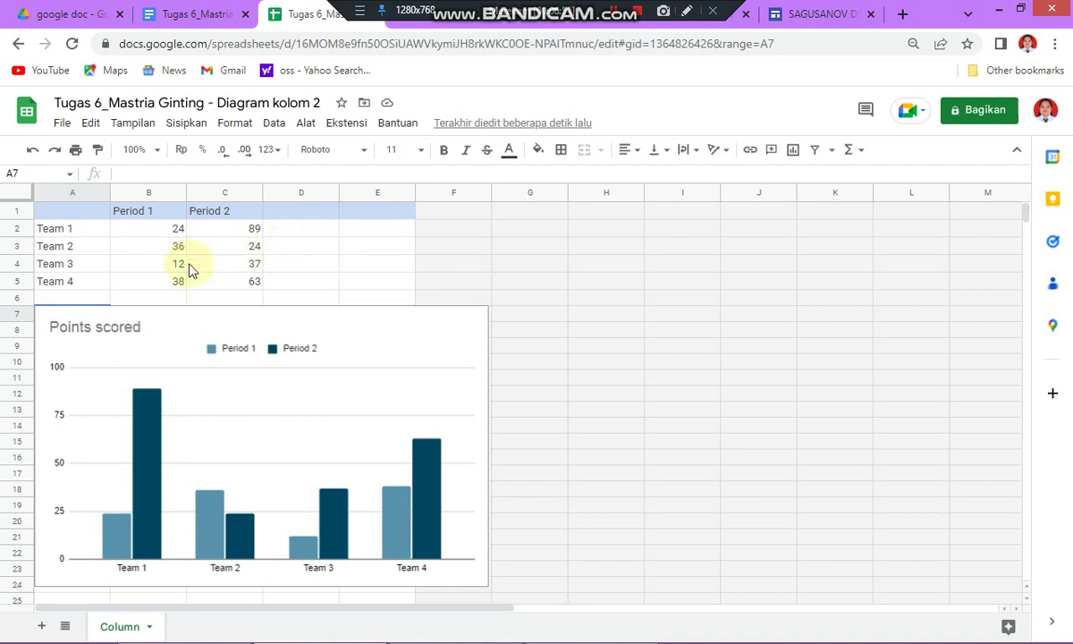
# - Change the column chart's title to "Tanaman Obat"
pyautogui.click(99, 331)
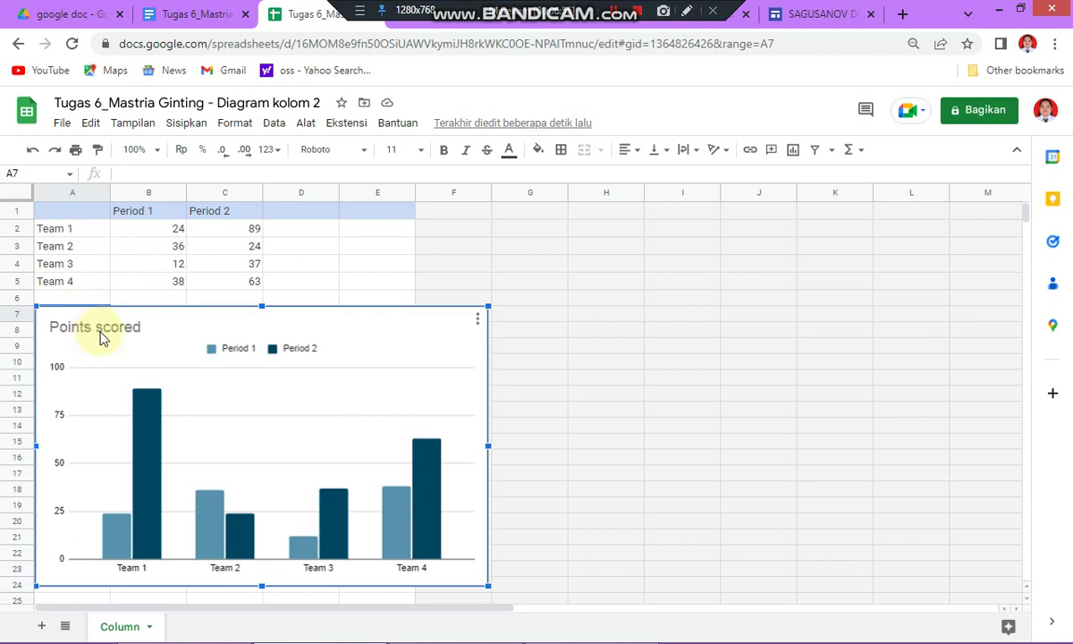
pyautogui.doubleClick(100, 329)
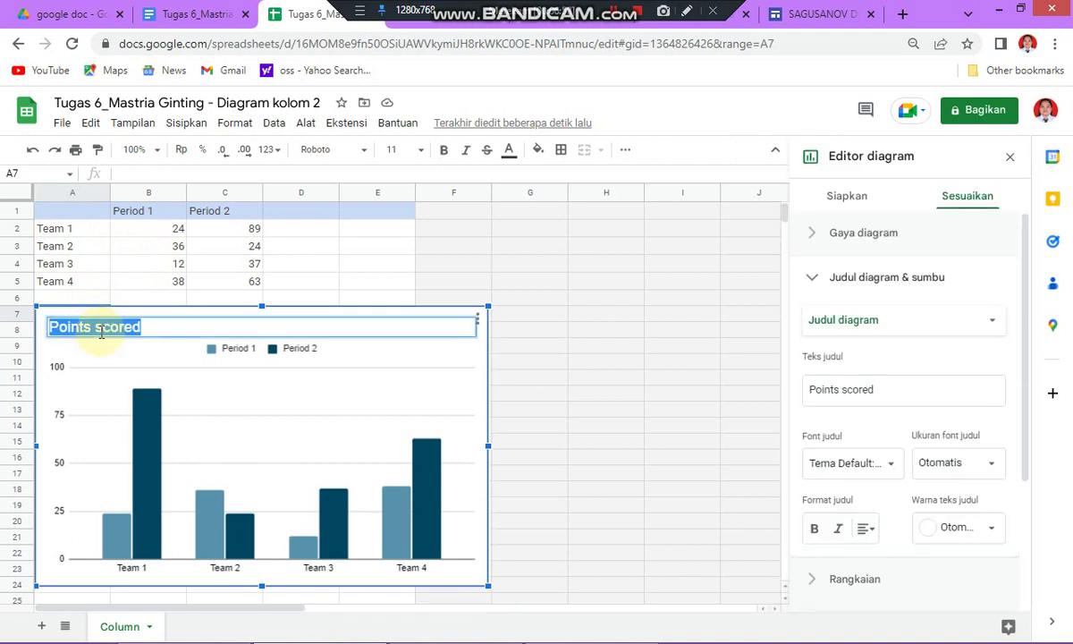
pyautogui.write('Tana')
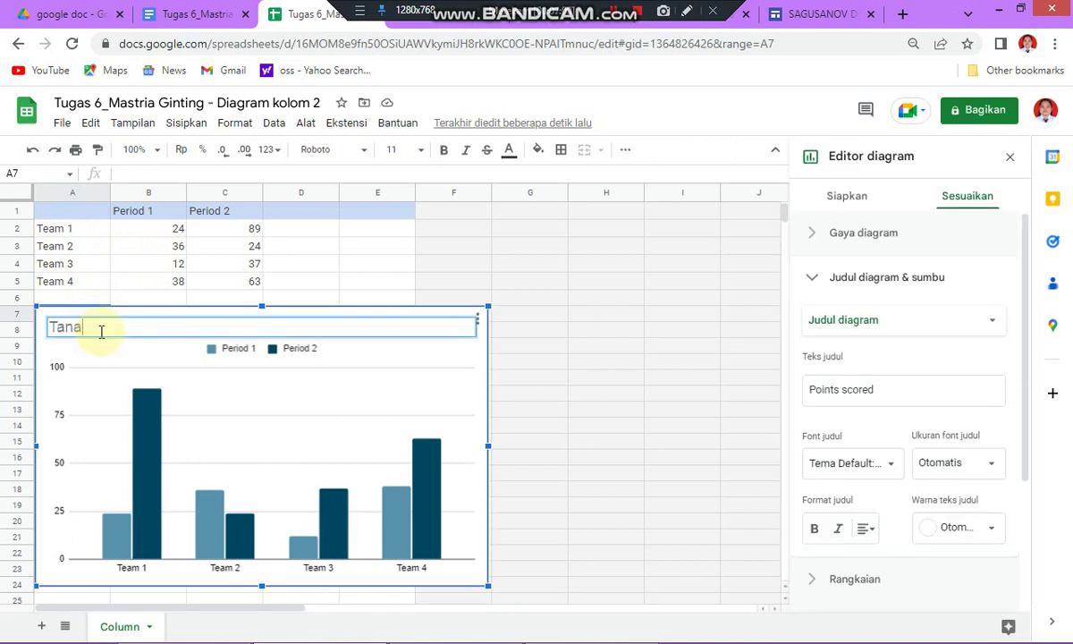
pyautogui.write('man Obat')
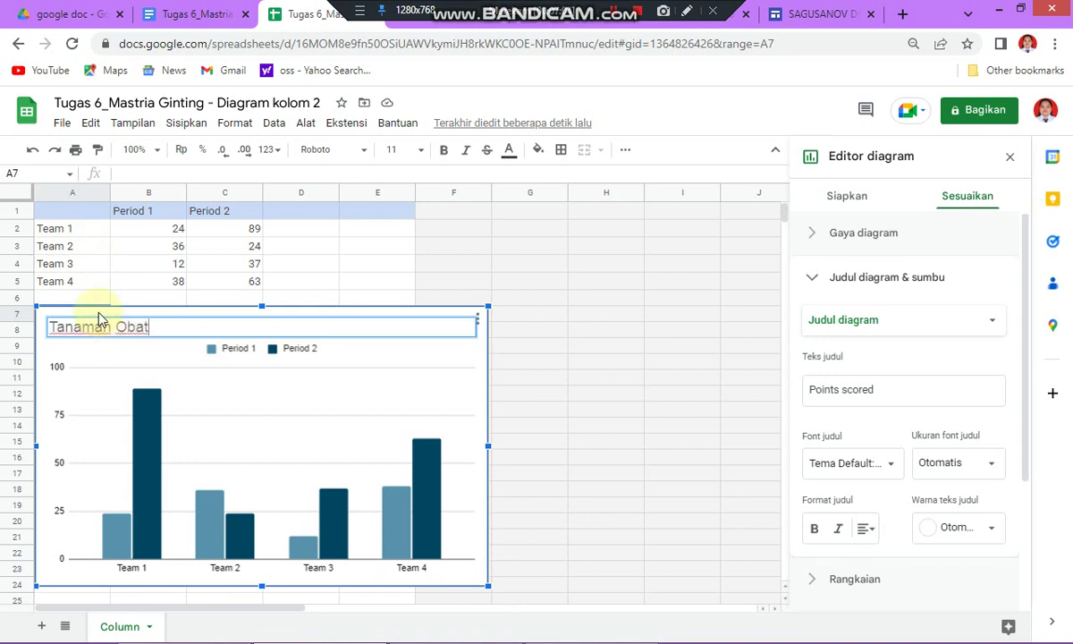
# - Replace the Team 1 label in cell A2 with "Jahe"
pyautogui.click(68, 233)
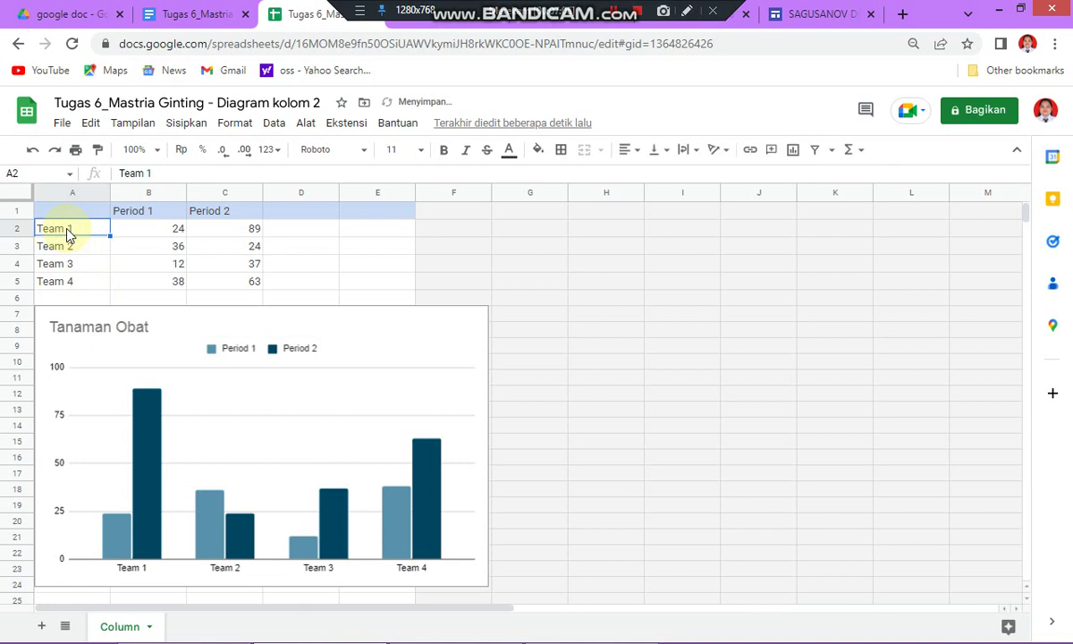
pyautogui.doubleClick(76, 227)
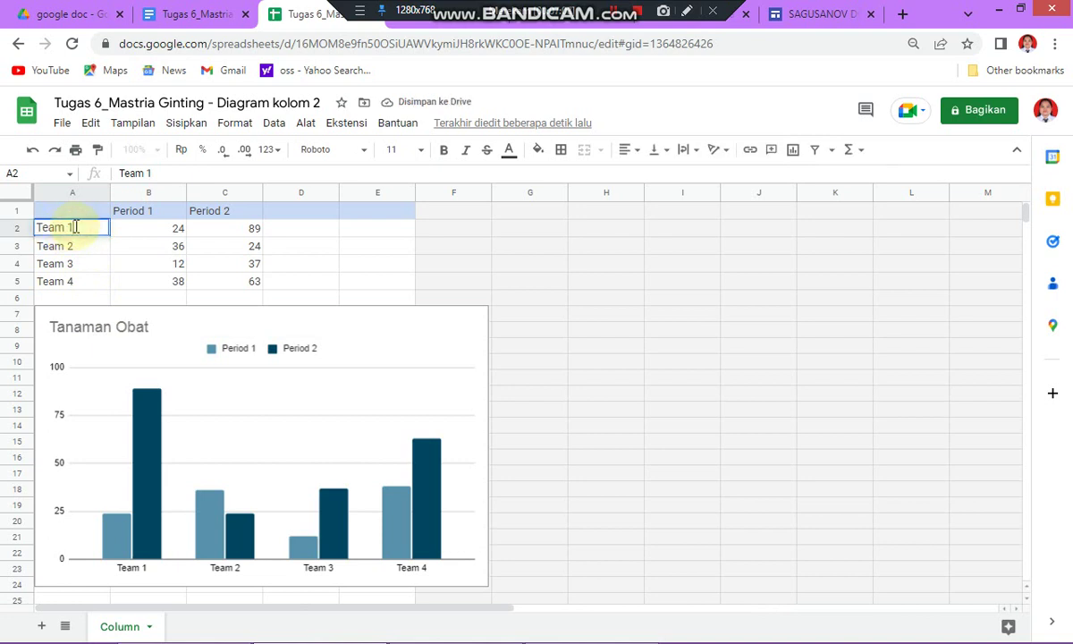
pyautogui.press('BackSpace')
pyautogui.press('BackSpace')
pyautogui.press('BackSpace')
pyautogui.press('BackSpace')
pyautogui.press('BackSpace')
pyautogui.press('BackSpace')
pyautogui.write('Jahe')
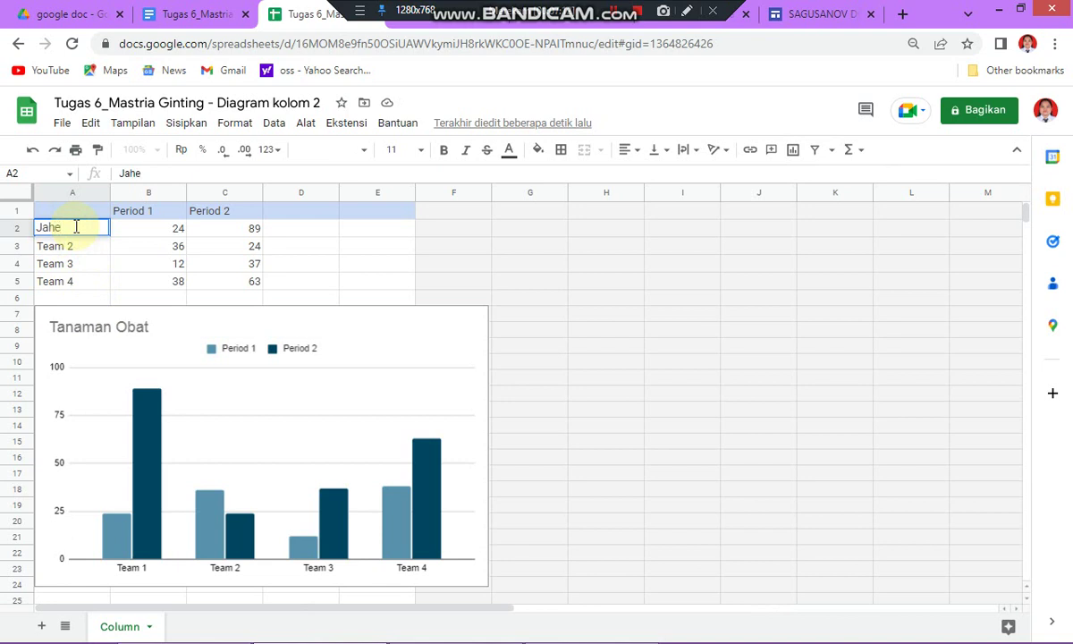
pyautogui.press('Return')
# - Replace the Team 2 label in cell A3 with "Temulawak"
pyautogui.press('Return')
pyautogui.press('BackSpace')
pyautogui.press('BackSpace')
pyautogui.press('BackSpace')
pyautogui.press('BackSpace')
pyautogui.press('BackSpace')
pyautogui.press('BackSpace')
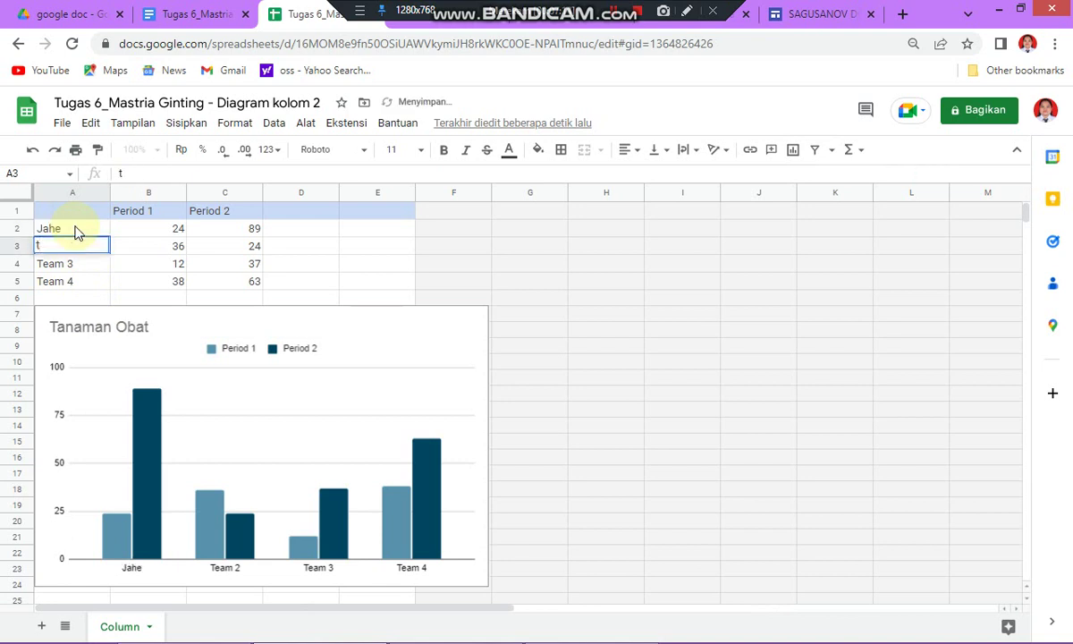
pyautogui.write('Temulawak')
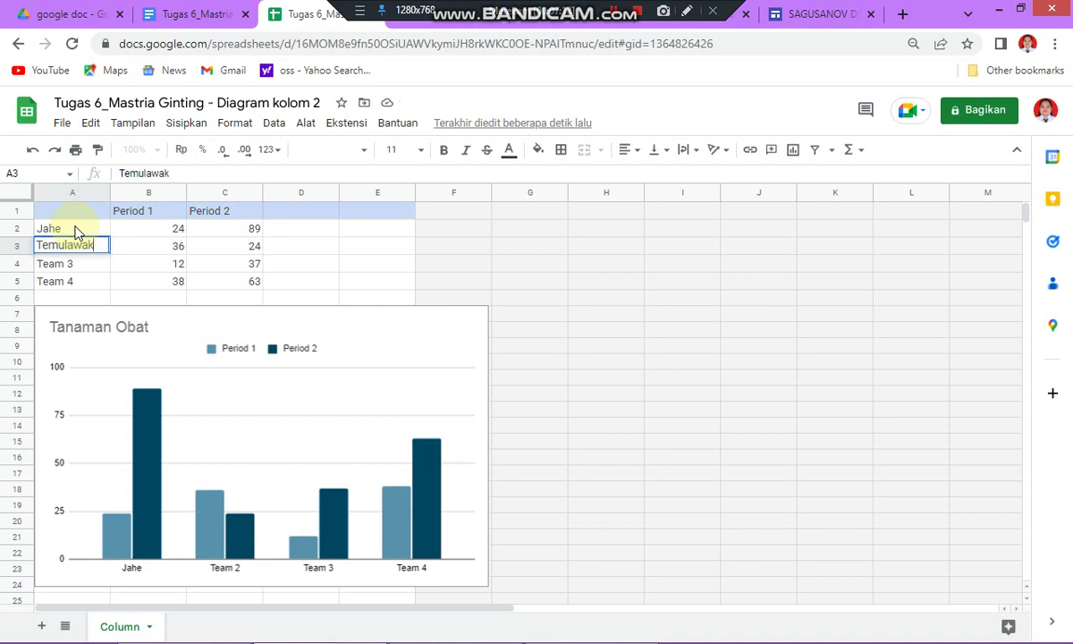
pyautogui.press('Return')
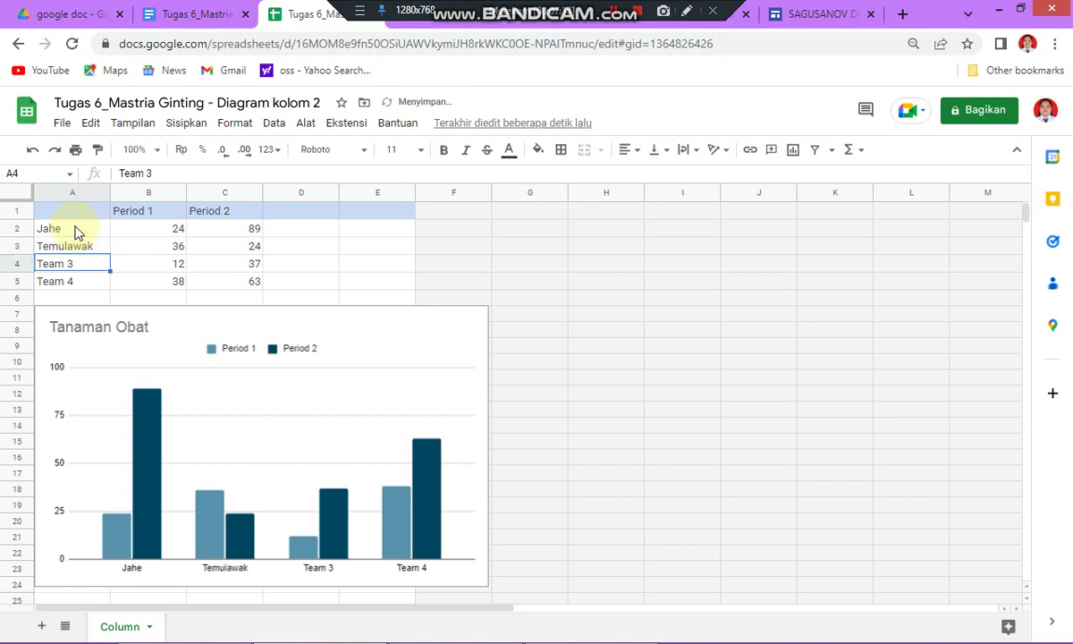
# - Replace the Team 3 and Team 4 labels in cells A4 and A5 with "Kunyit" and "Lengkuas"
pyautogui.write('Kunyit')
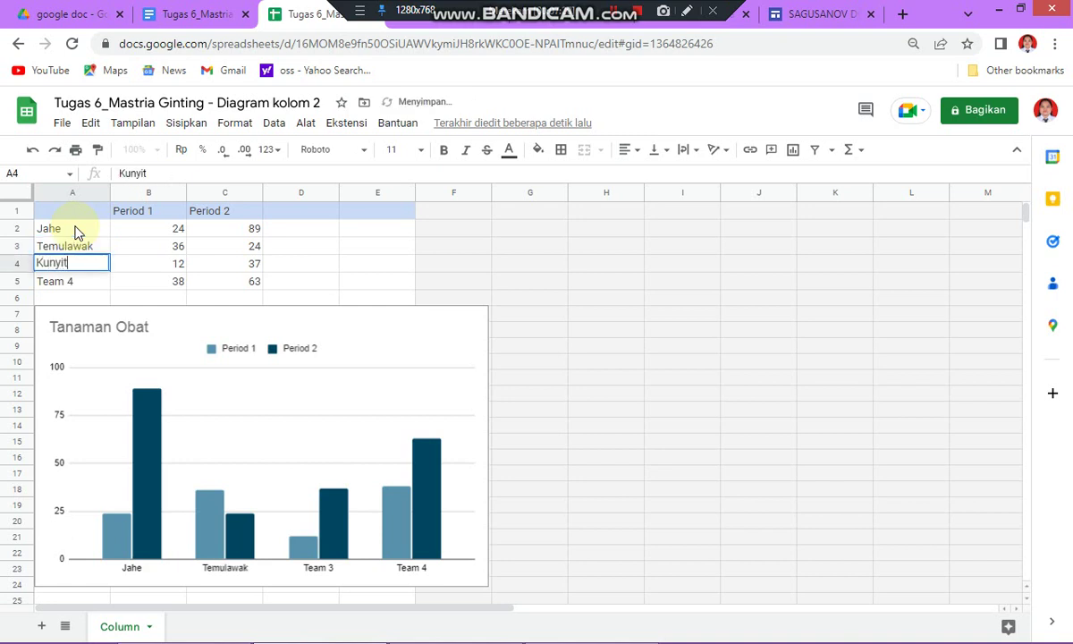
pyautogui.press('Return')
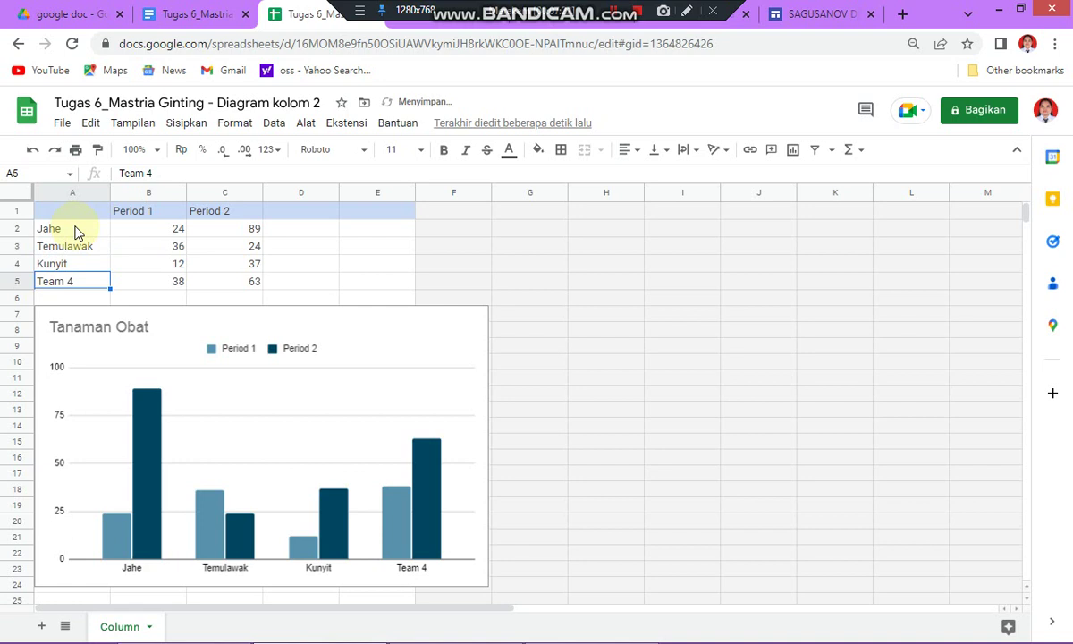
pyautogui.write('Lengkuas')
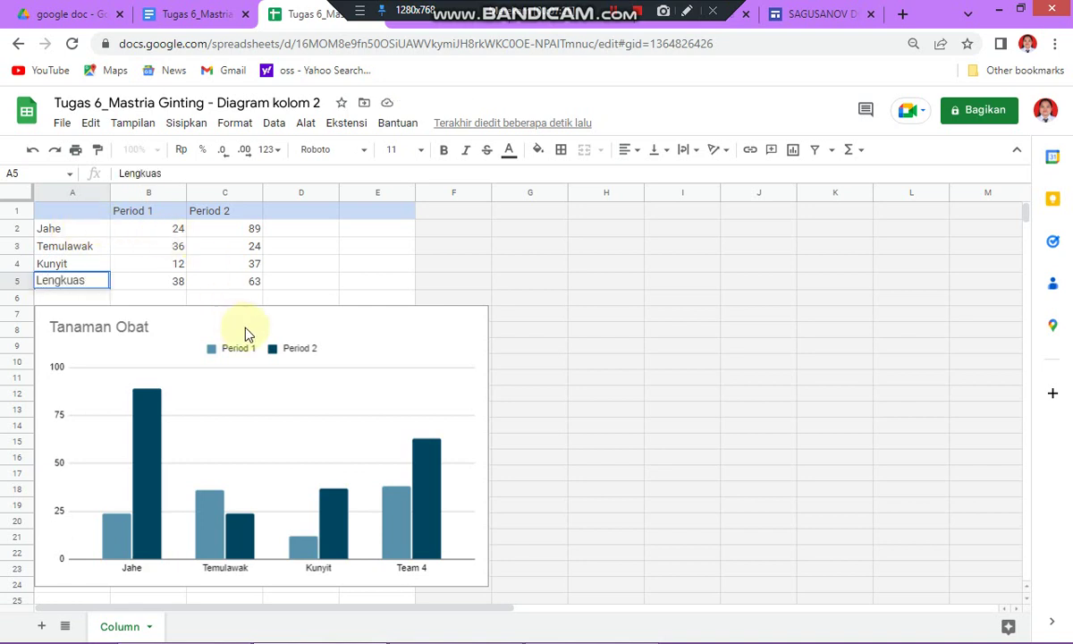
pyautogui.click(231, 261)
pyautogui.click(236, 230)
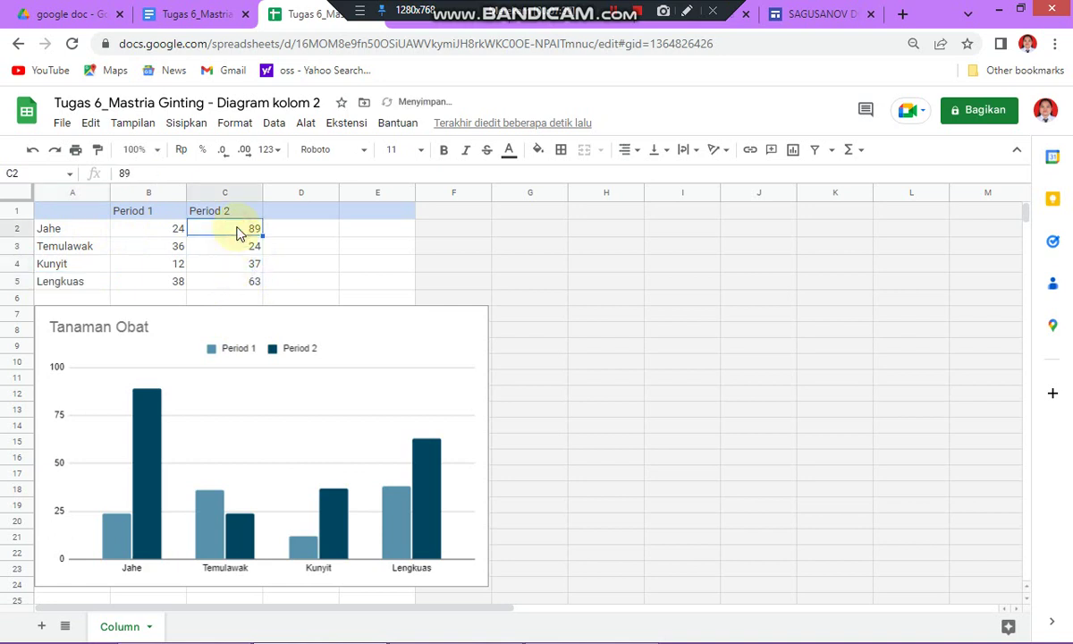
# - Rename the Period 1 and Period 2 column headers as "Bulan 1" and "Bulan 2"
pyautogui.click(152, 212)
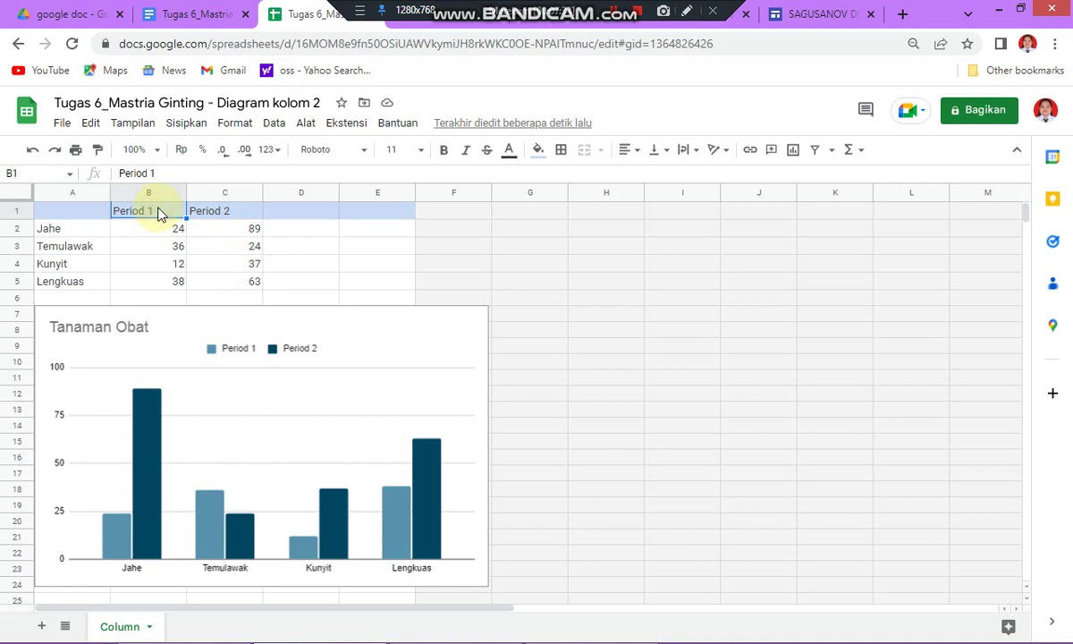
pyautogui.write('Bu')
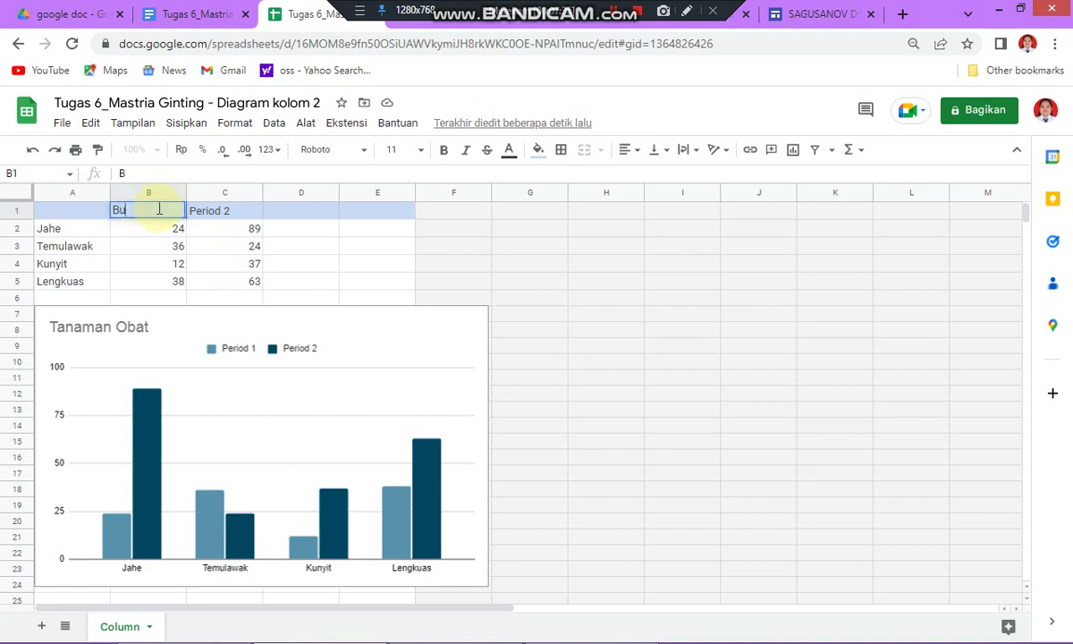
pyautogui.write('lan 1')
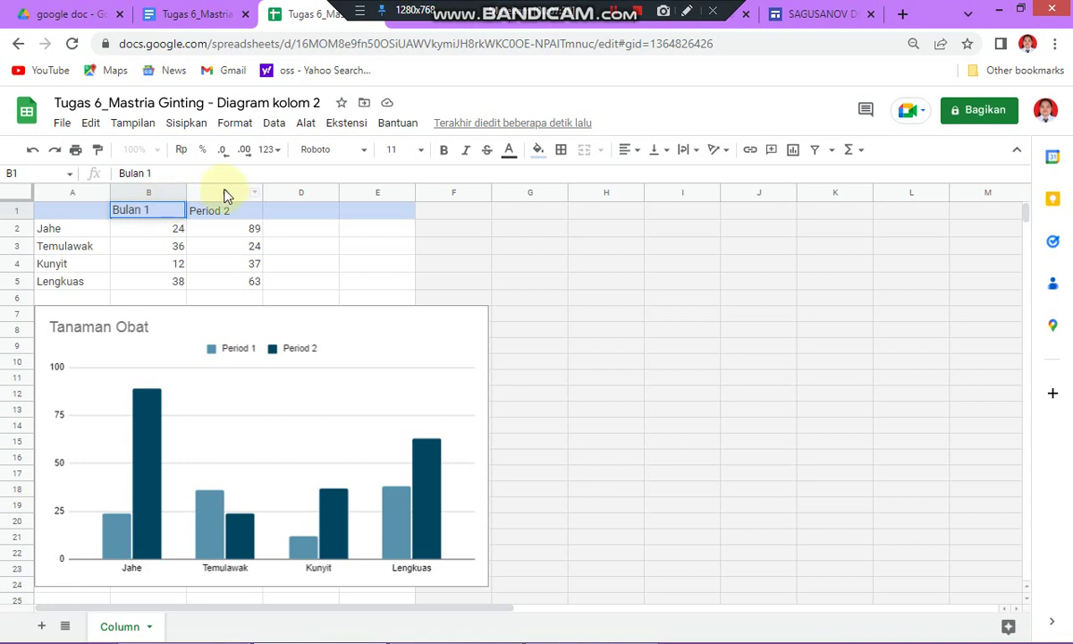
pyautogui.click(228, 213)
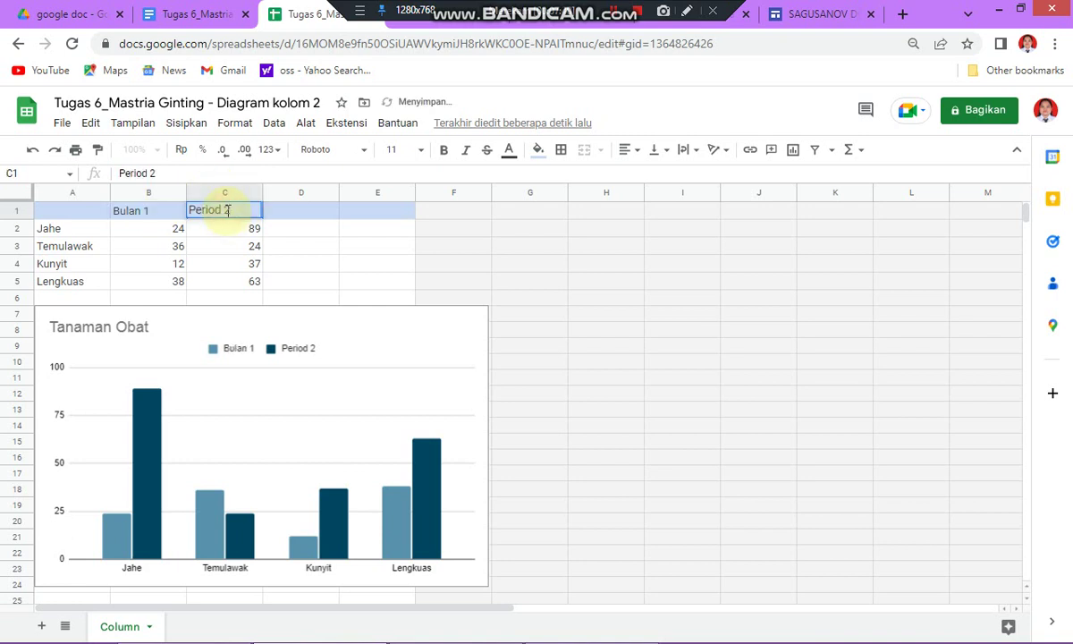
pyautogui.press('BackSpace')
pyautogui.press('BackSpace')
pyautogui.press('BackSpace')
pyautogui.press('BackSpace')
pyautogui.press('BackSpace')
pyautogui.press('BackSpace')
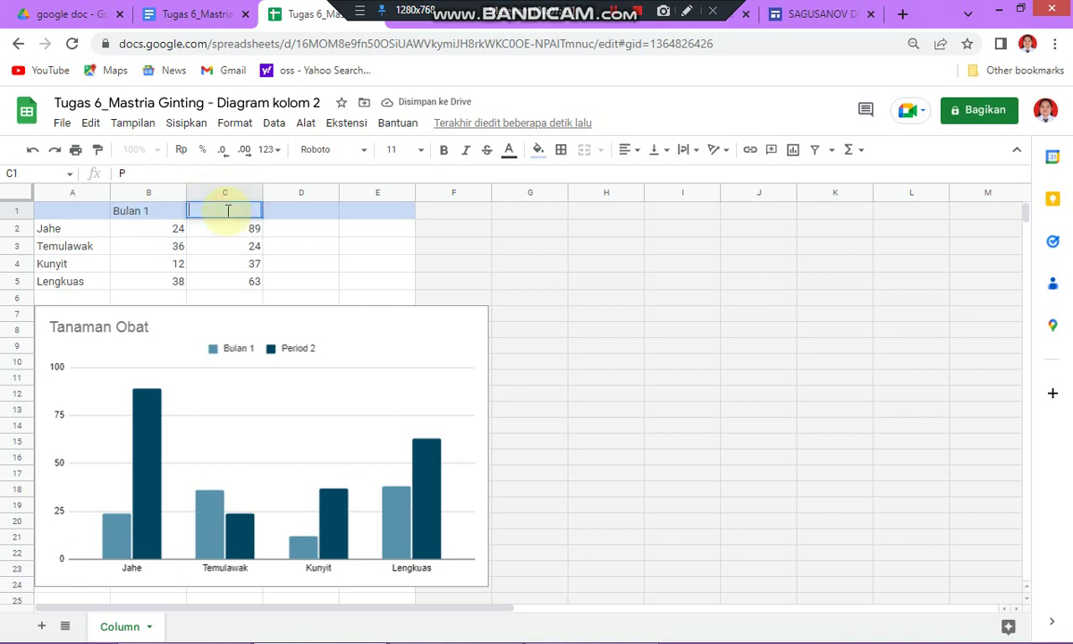
pyautogui.write('Bulan 2')
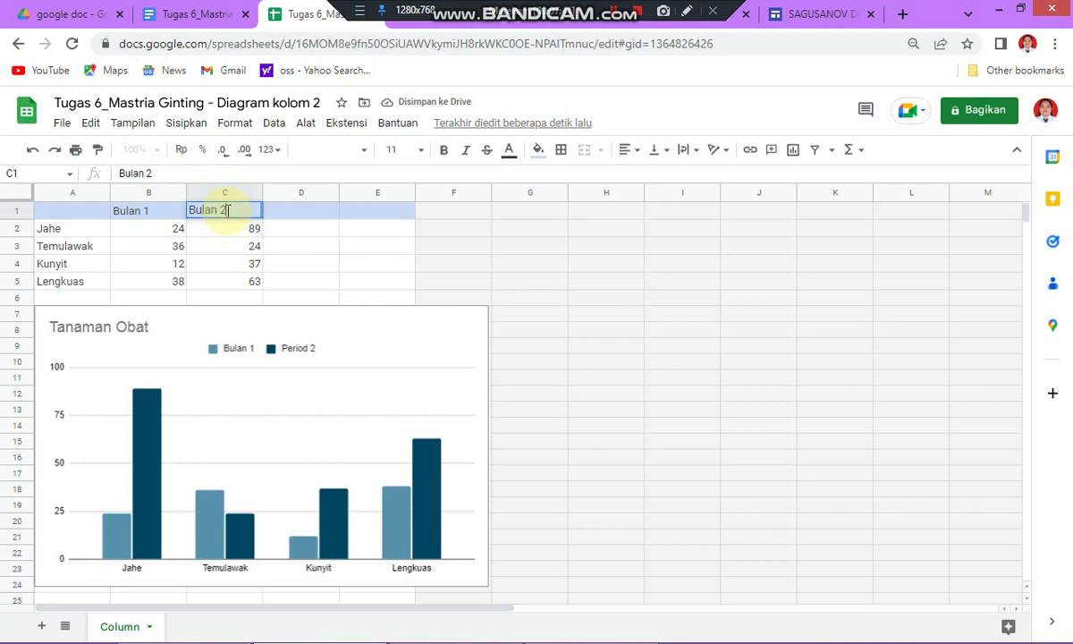
pyautogui.click(182, 231)
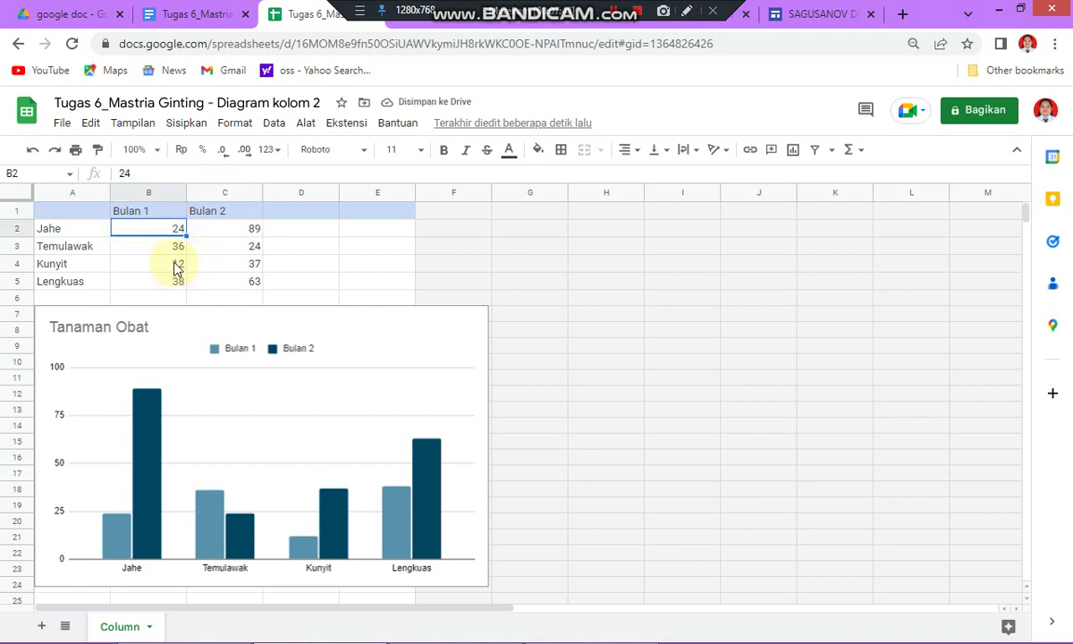
# - Set Kunyit's Bulan 1 value to 35 and its Bulan 2 value to 65
pyautogui.click(176, 266)
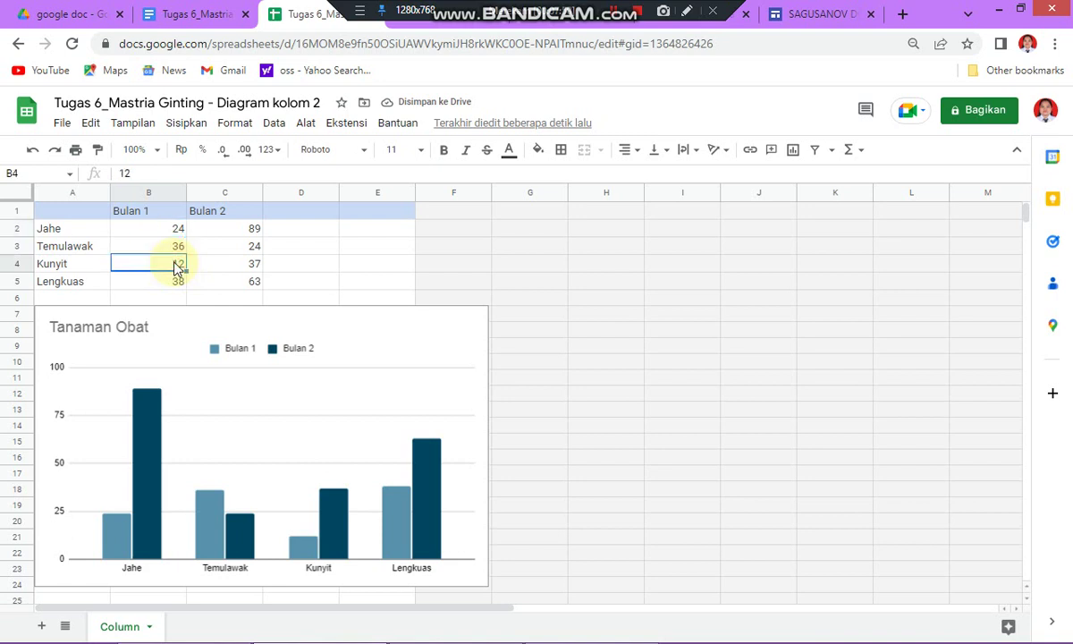
pyautogui.write('35')
pyautogui.click(223, 267)
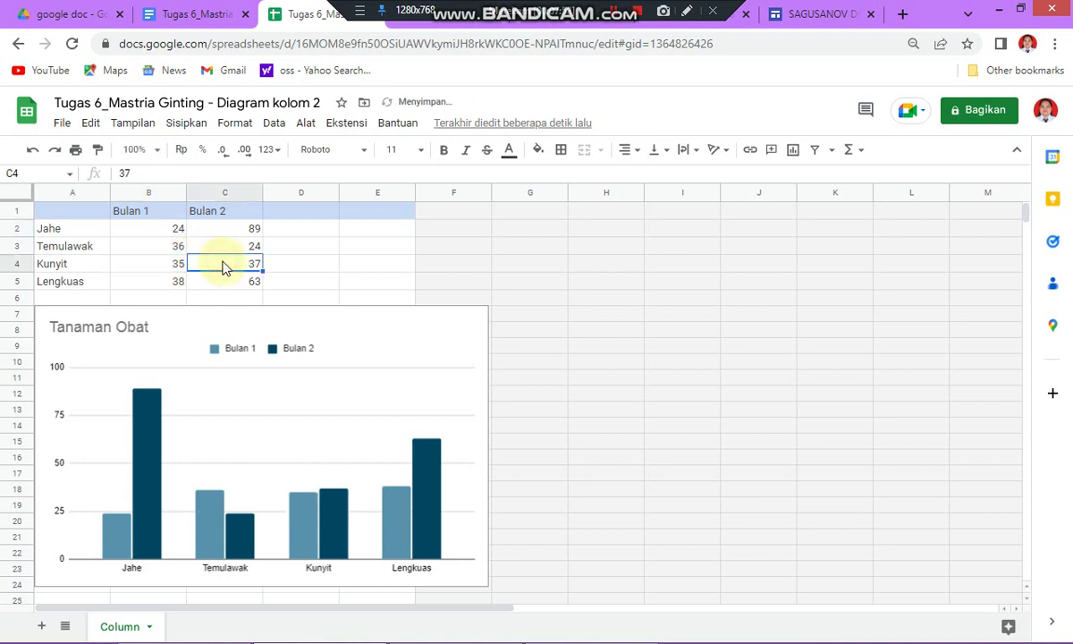
pyautogui.write('65')
# - Enter 47 as Temulawak's Bulan 1 value and 53 as its Bulan 2 value
pyautogui.click(182, 248)
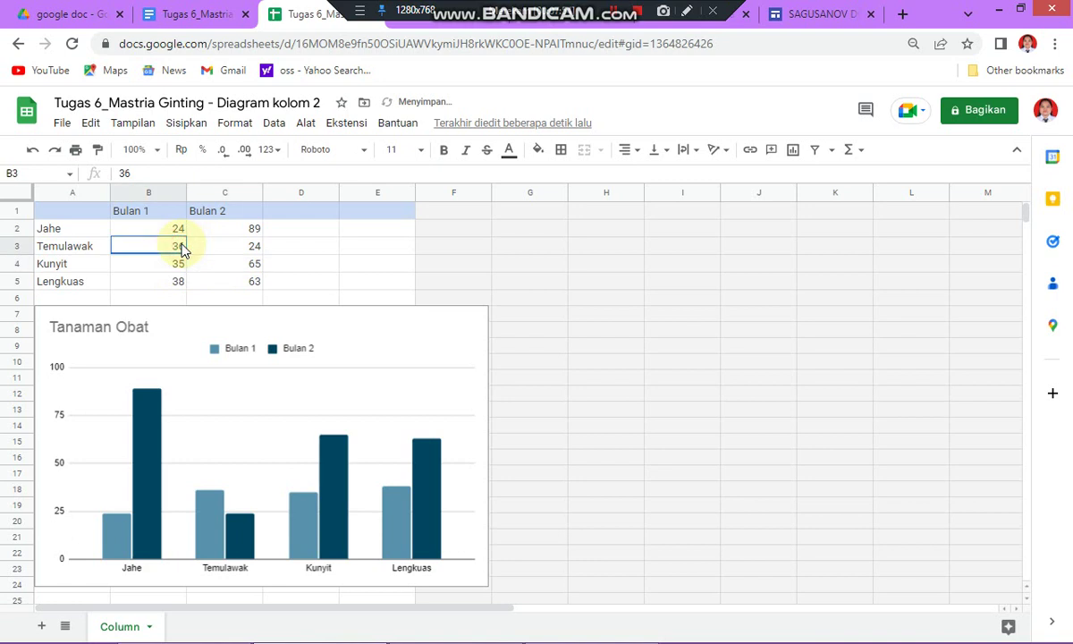
pyautogui.write('47')
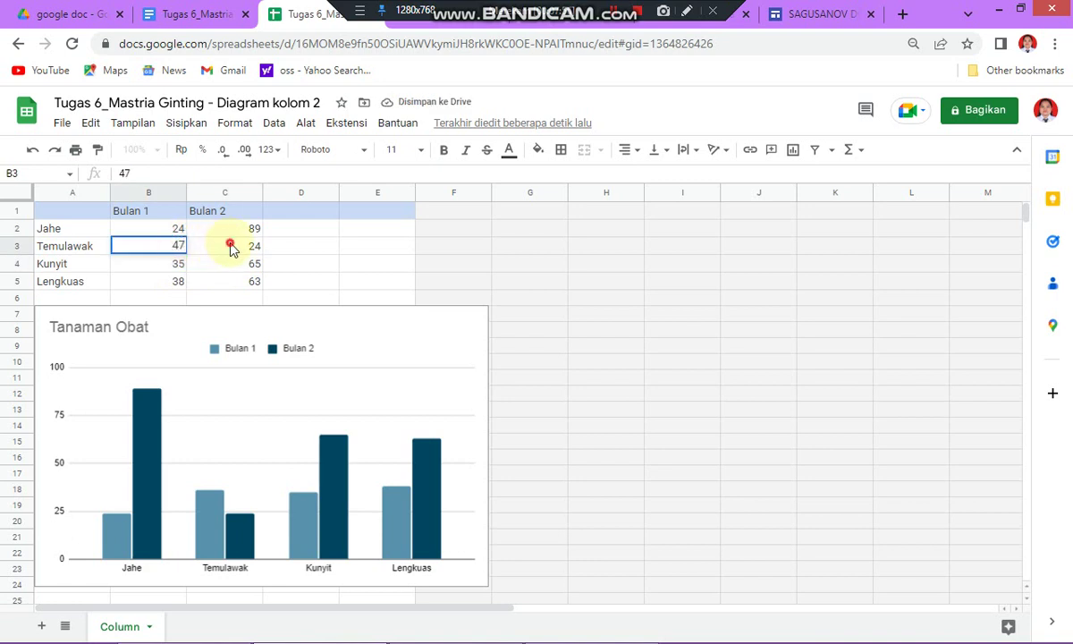
pyautogui.click(231, 248)
pyautogui.write('53')
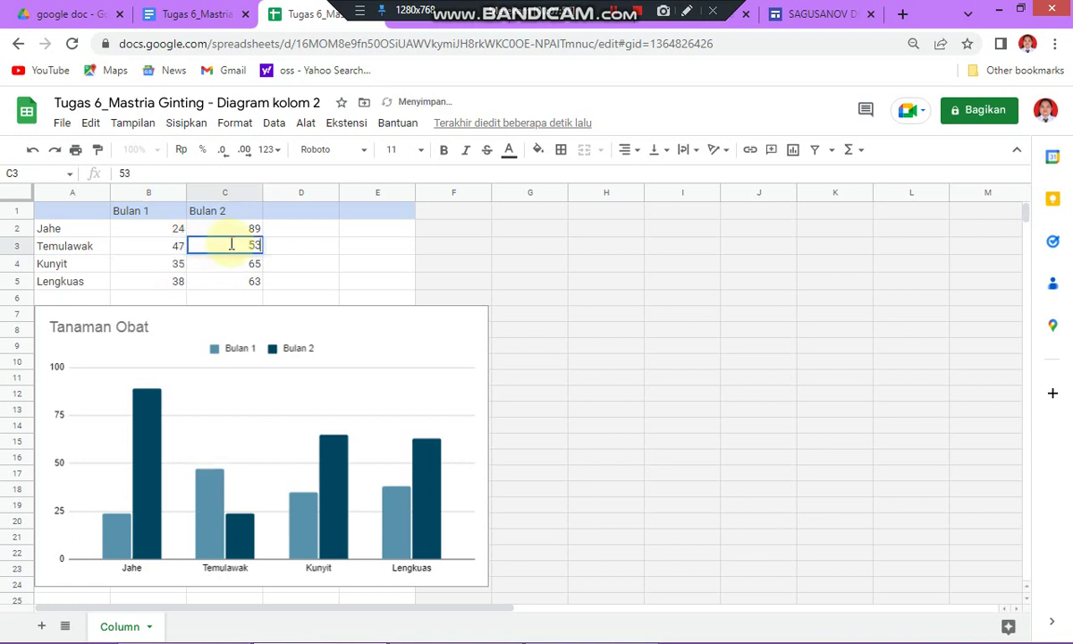
pyautogui.click(318, 335)
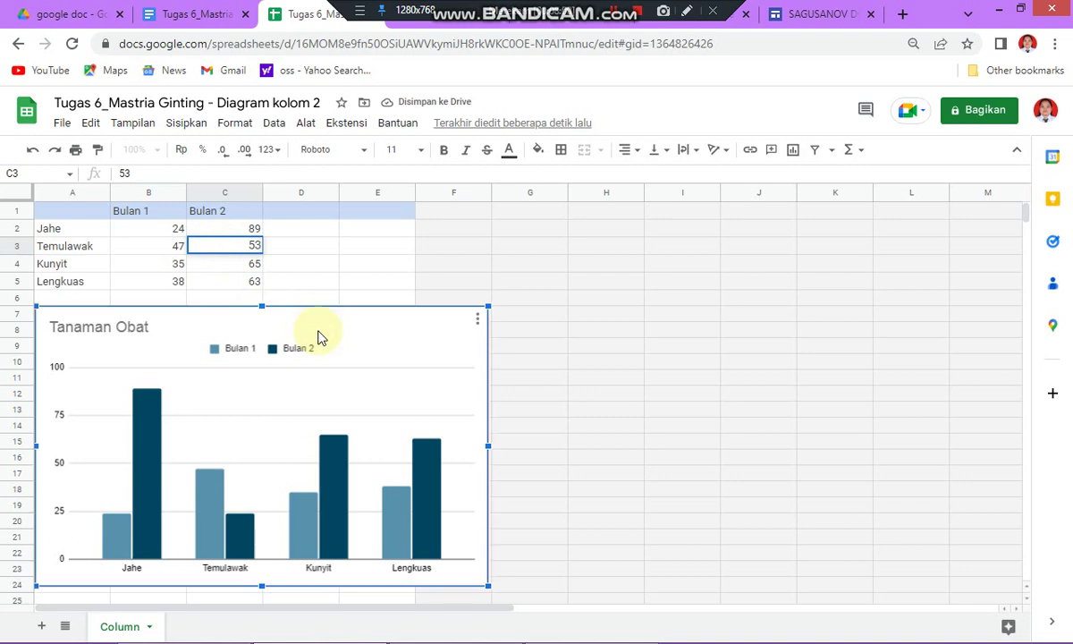
# - Switch to the Tugas 6 document and update the column chart from its linked spreadsheet
pyautogui.click(199, 15)
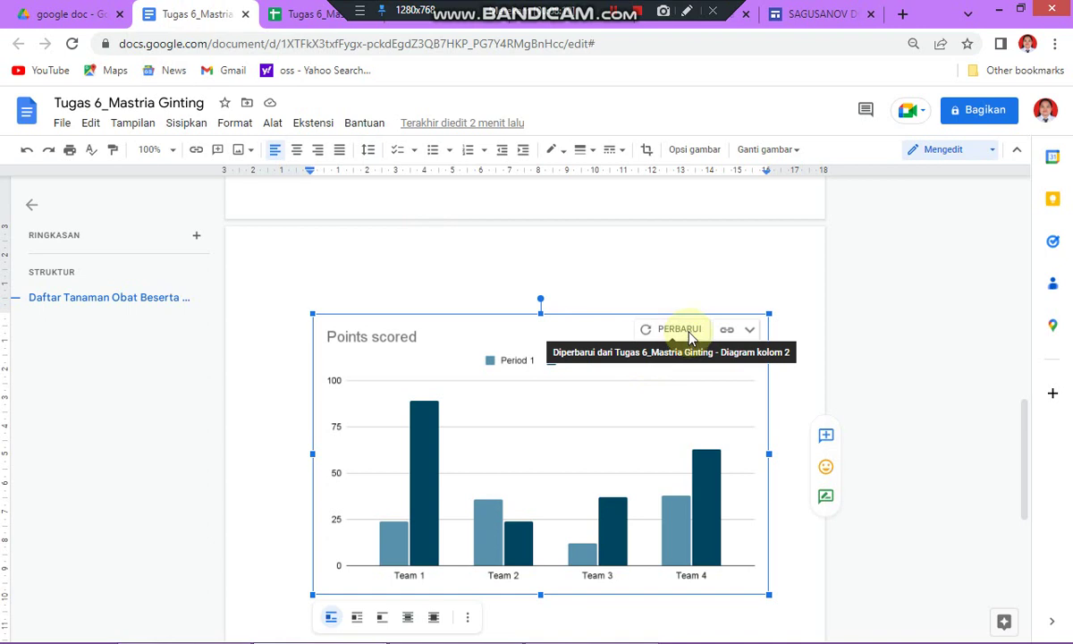
pyautogui.click(688, 335)
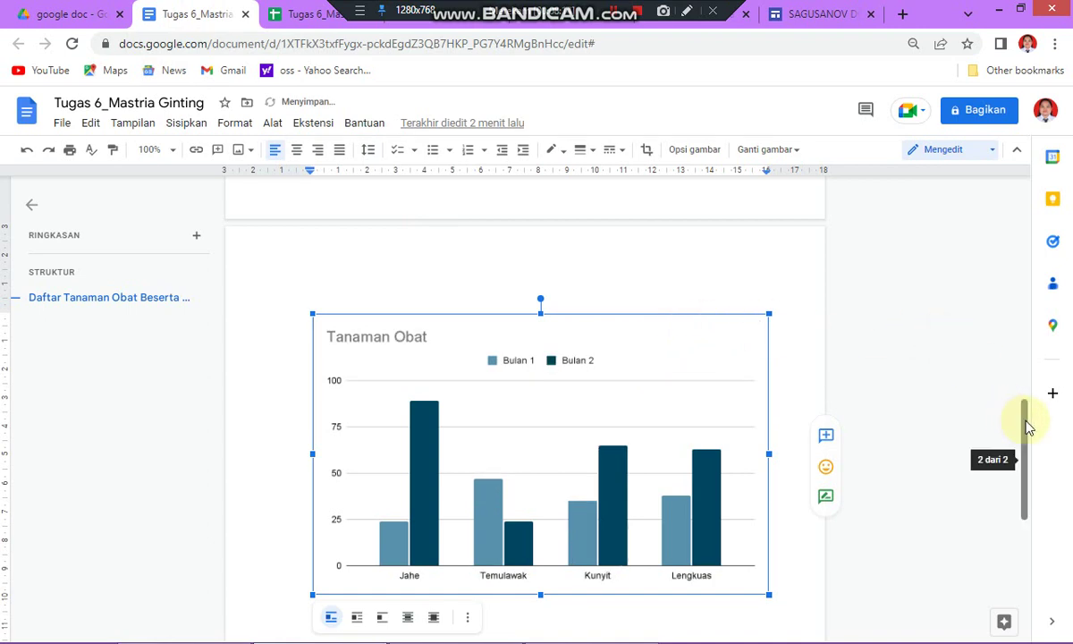
# - Start a new line after the column chart and insert a line chart there
pyautogui.moveTo(1026, 426); pyautogui.dragTo(1034, 520)
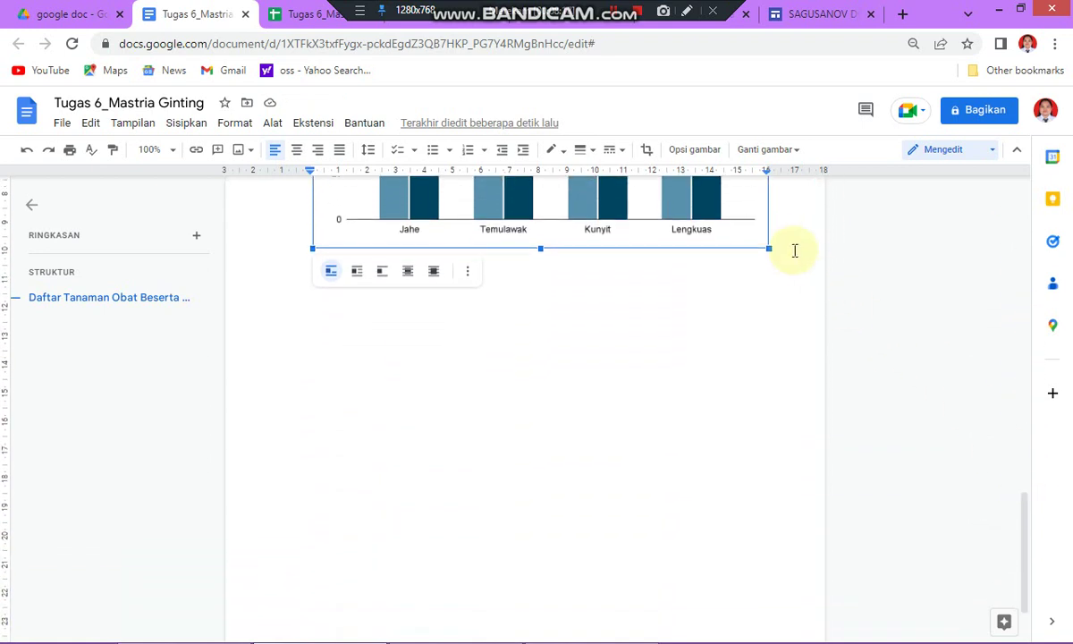
pyautogui.click(786, 240)
pyautogui.press('Return')
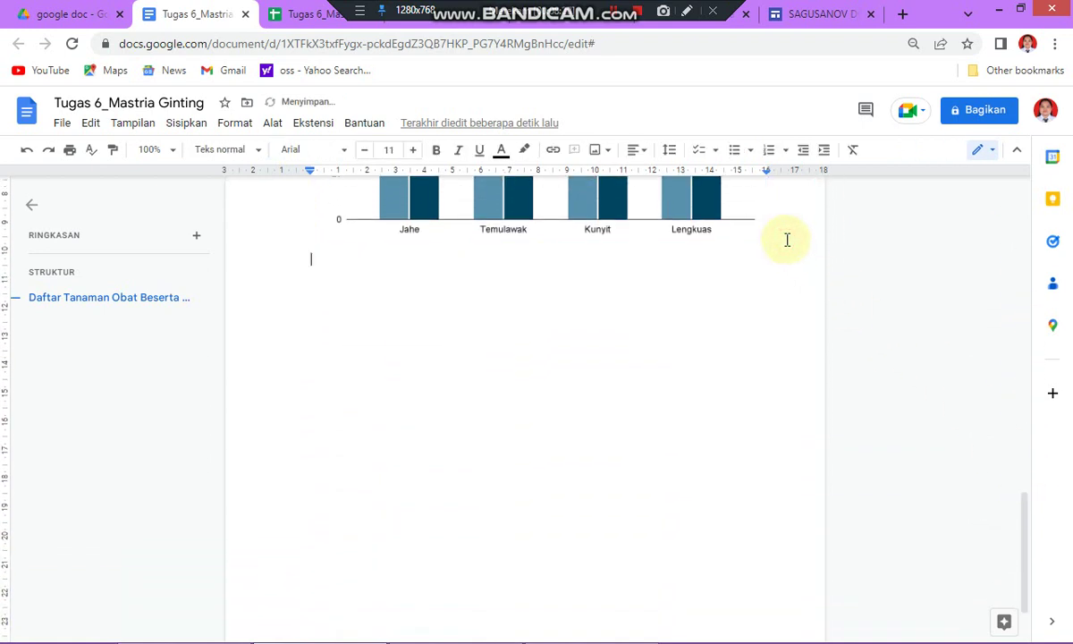
pyautogui.click(199, 130)
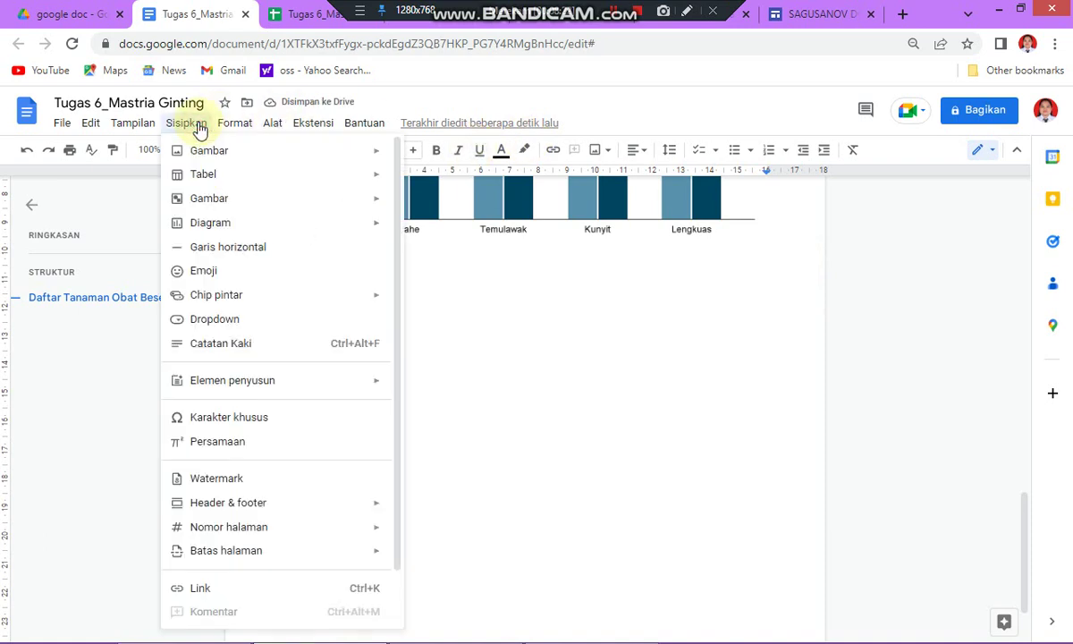
pyautogui.moveTo(221, 223)
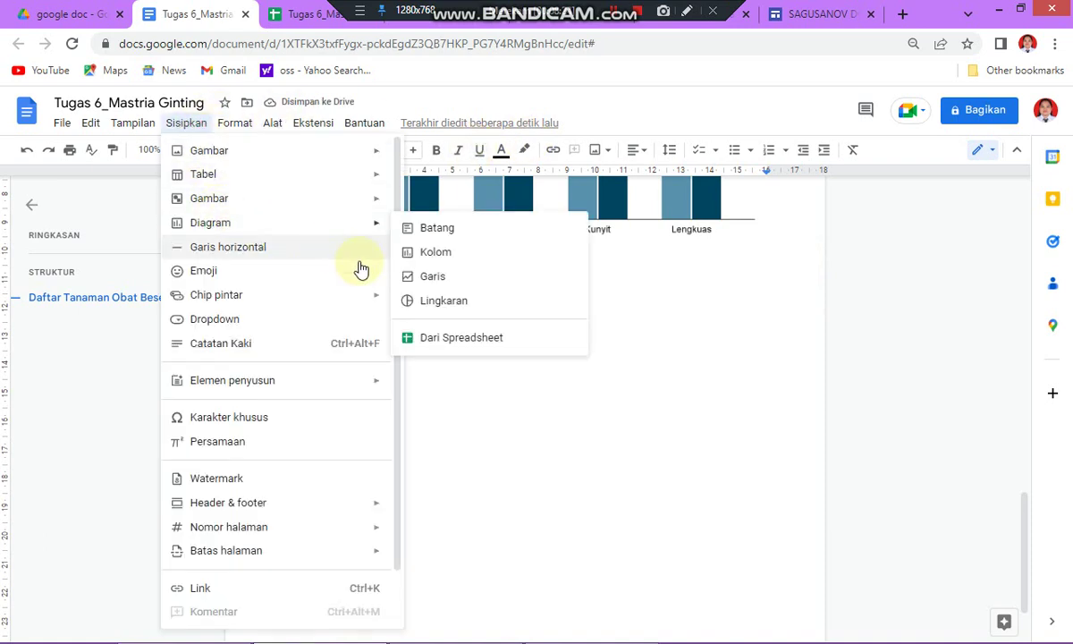
pyautogui.click(429, 278)
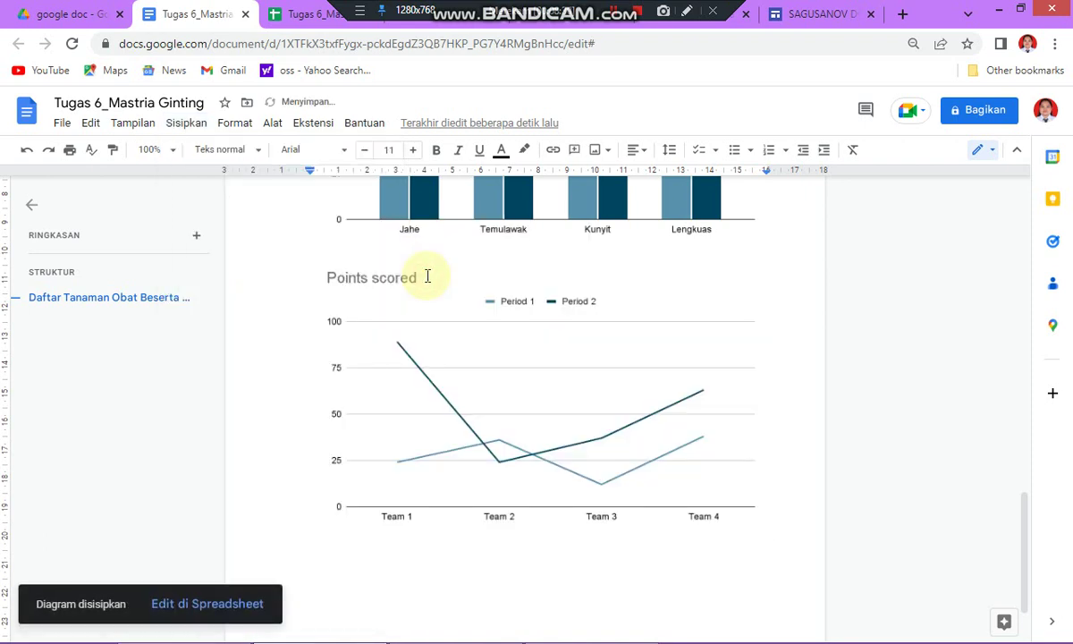
# - In the line chart's linked spreadsheet, label the rows Jahe, Lengkuas, Kunyit, Temulawak and the columns Buan 1, Bulan 2, and title the chart Tanaman Obat
pyautogui.click(697, 343)
pyautogui.click(749, 271)
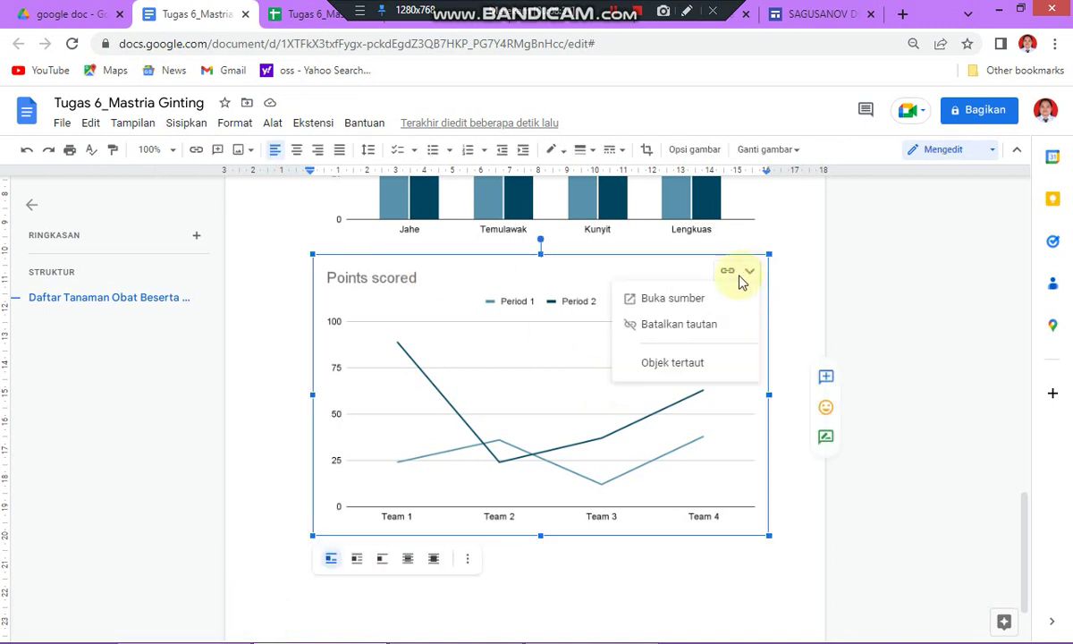
pyautogui.click(683, 302)
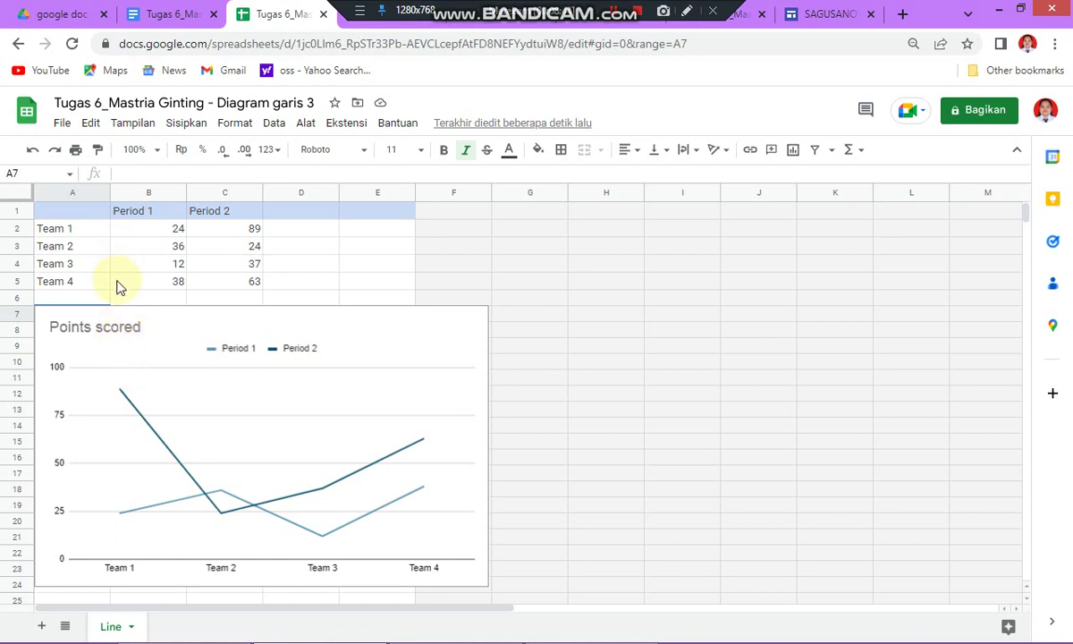
pyautogui.click(78, 229)
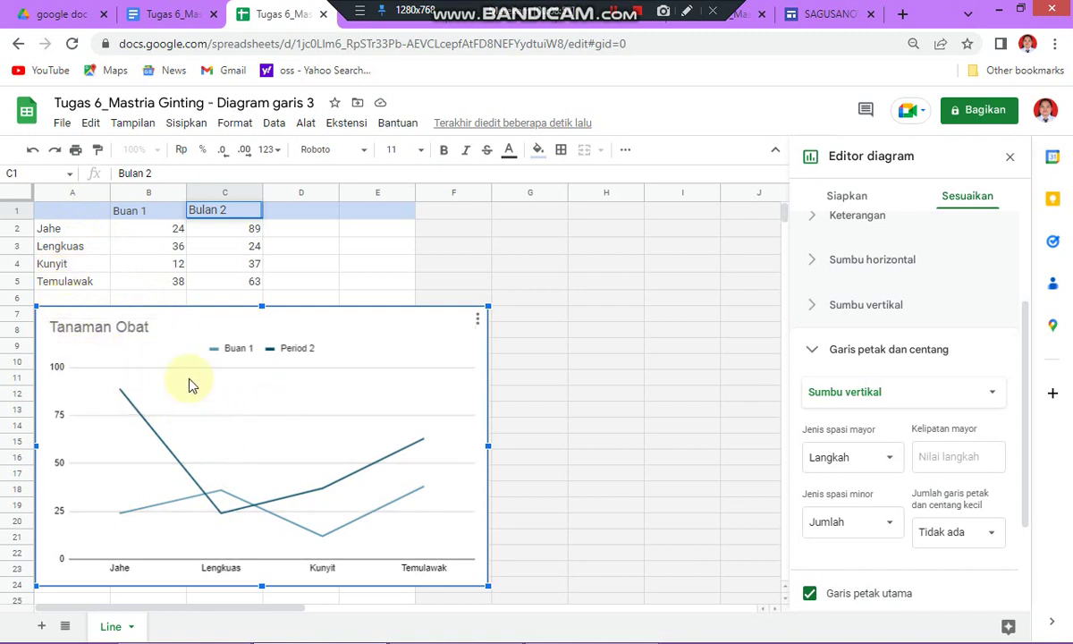
# - Set Kunyit's Bulan 2 value to 88 and Temulawak's value in the first month column to 37
pyautogui.click(179, 266)
pyautogui.click(239, 264)
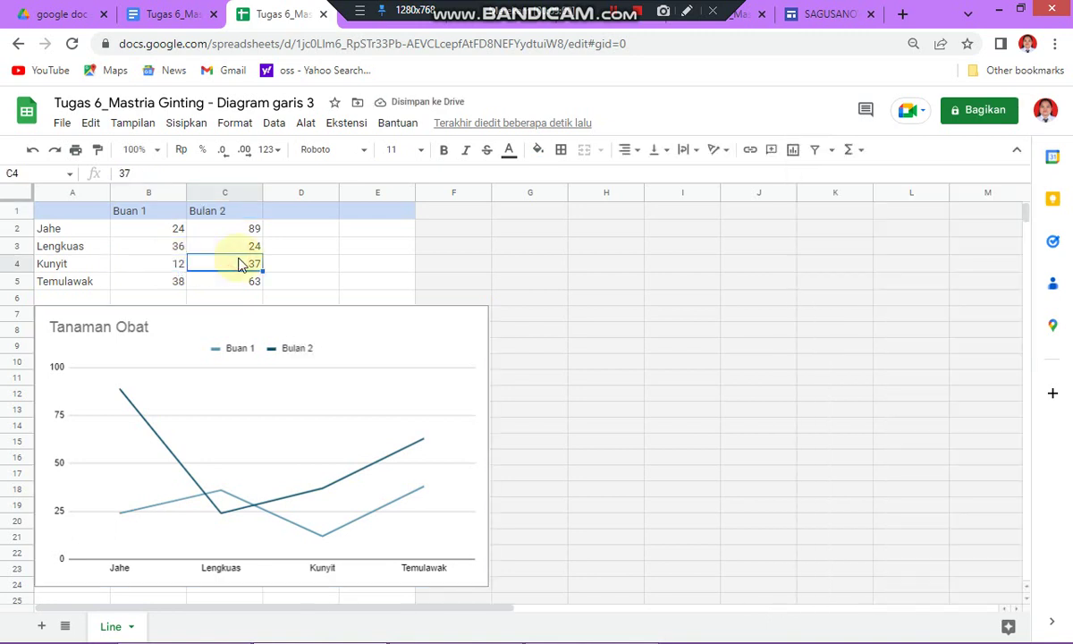
pyautogui.write('88')
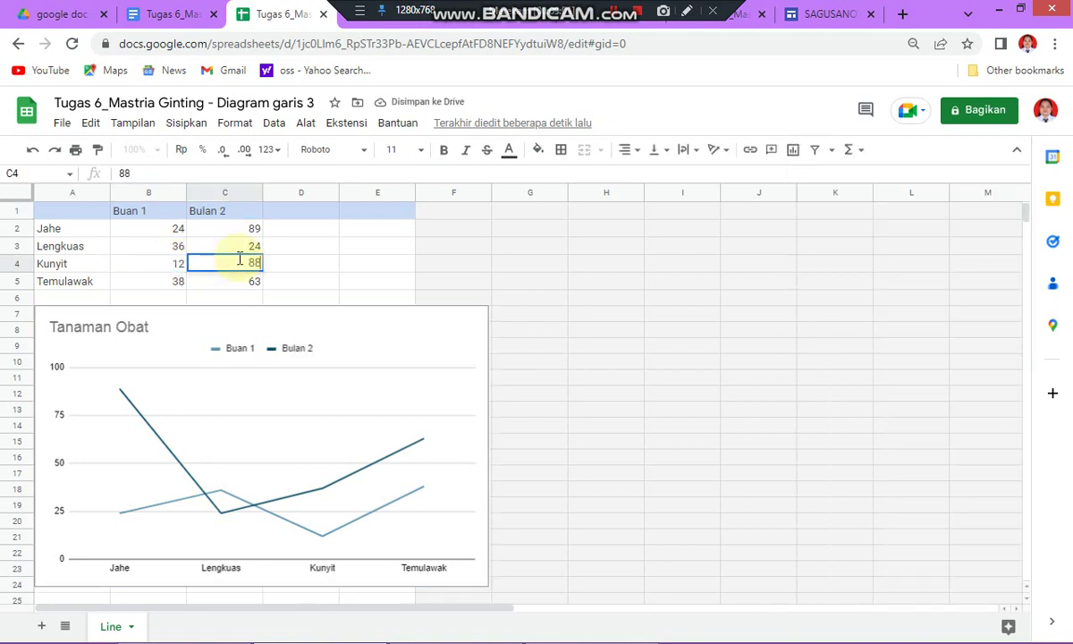
pyautogui.click(181, 282)
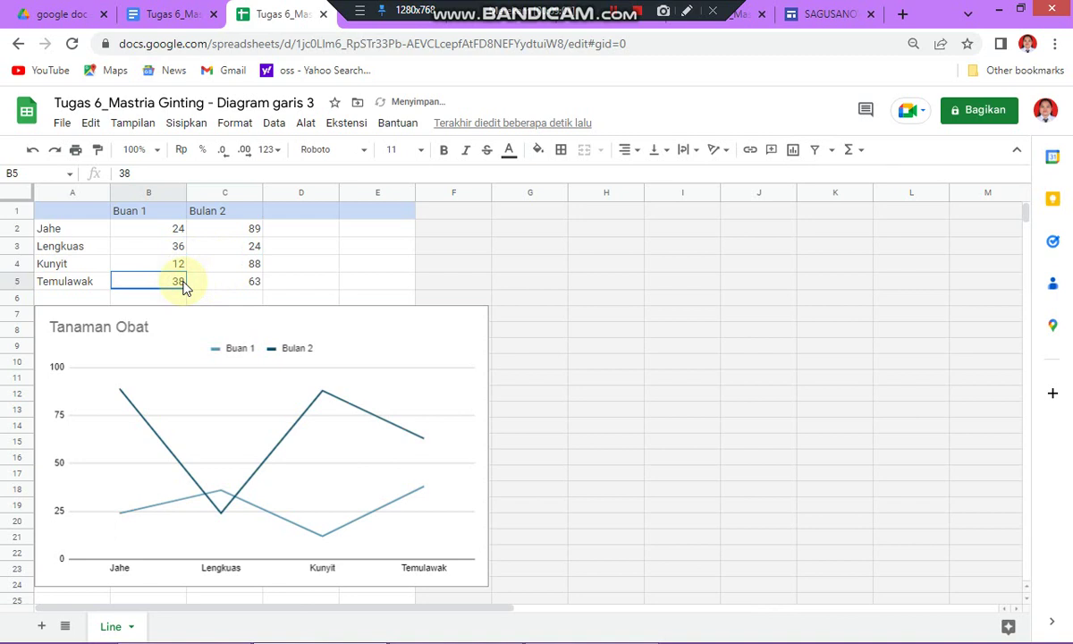
pyautogui.write('3')
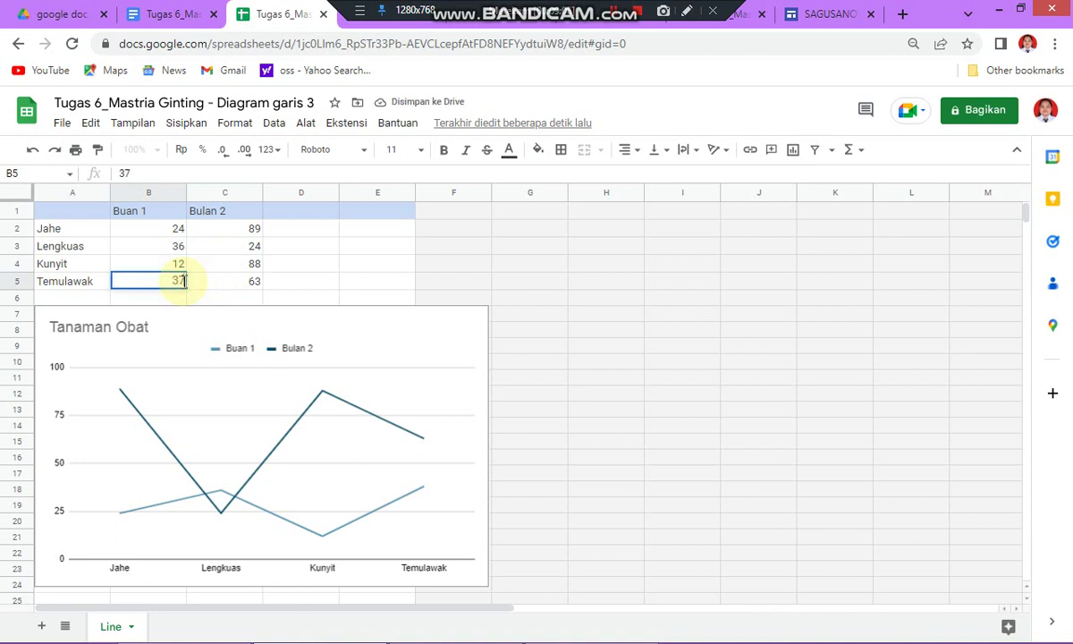
pyautogui.click(280, 381)
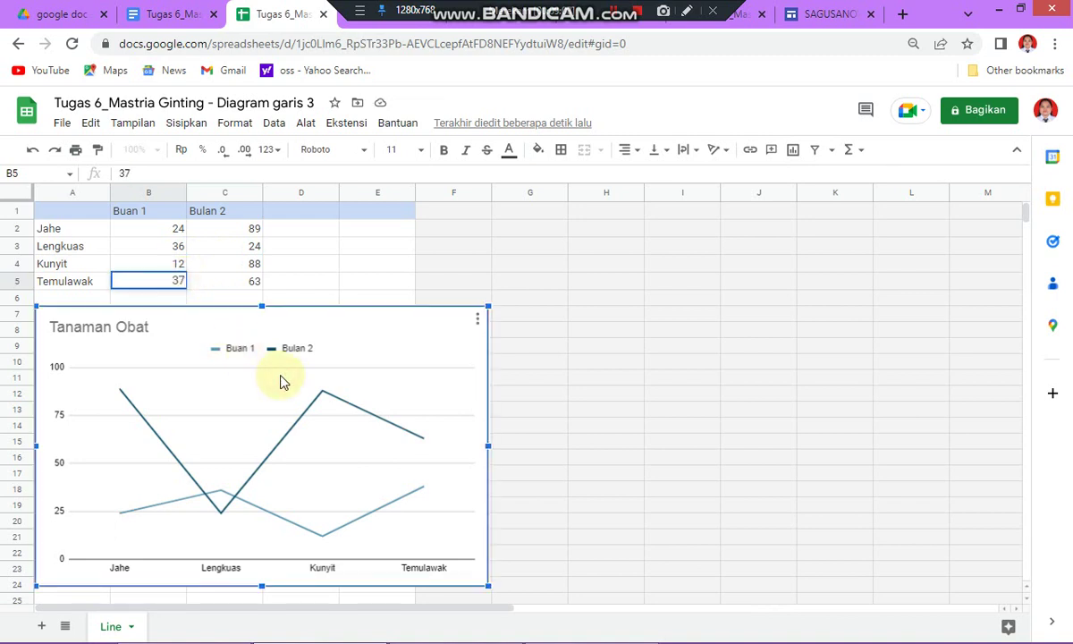
# - Return to the Tugas 6 document and update the line chart from its linked spreadsheet
pyautogui.click(168, 16)
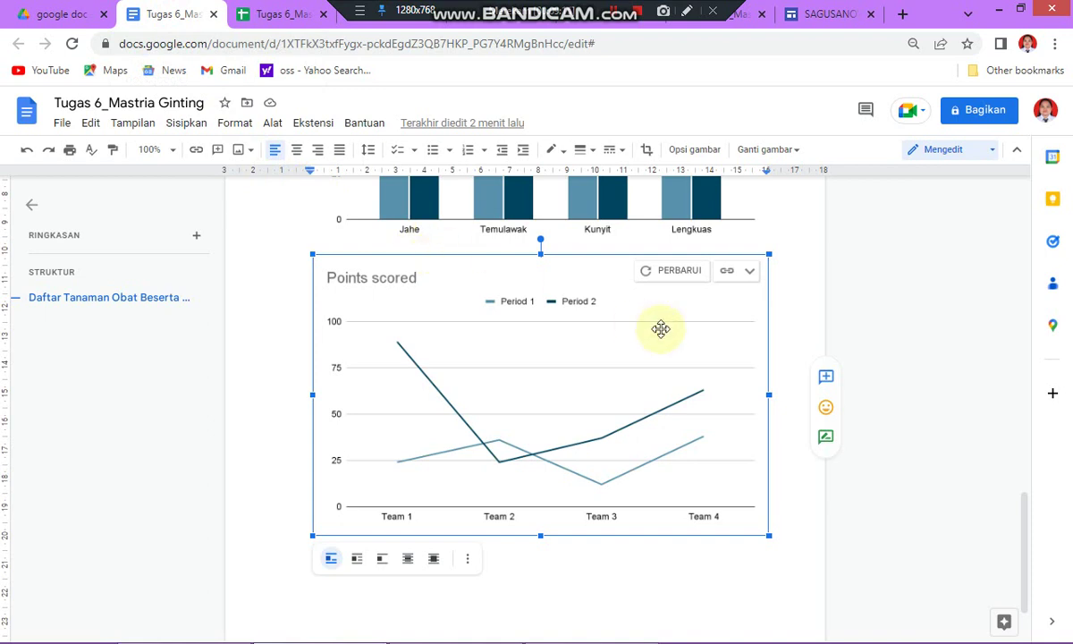
pyautogui.click(678, 272)
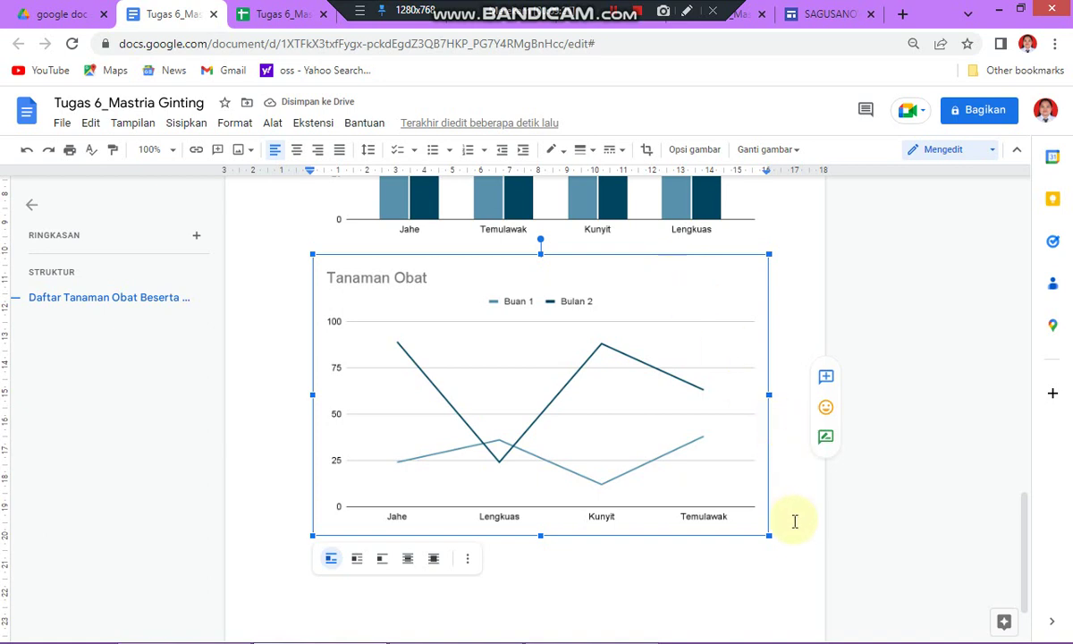
# - Start a new line after the line chart and insert a pie chart there
pyautogui.click(792, 529)
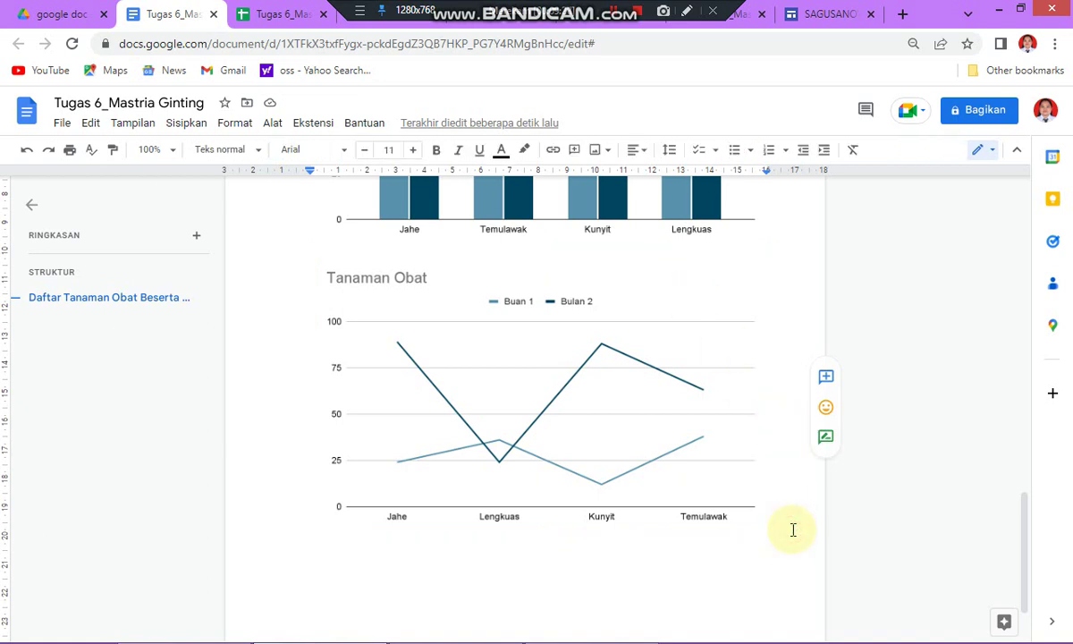
pyautogui.press('Return')
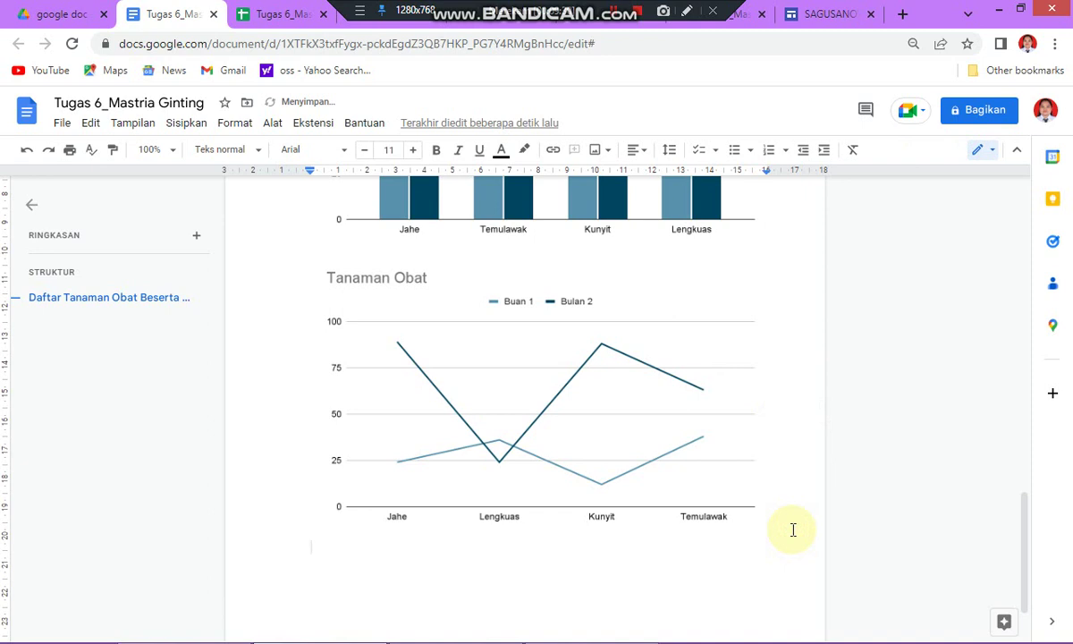
pyautogui.click(186, 123)
pyautogui.moveTo(210, 222)
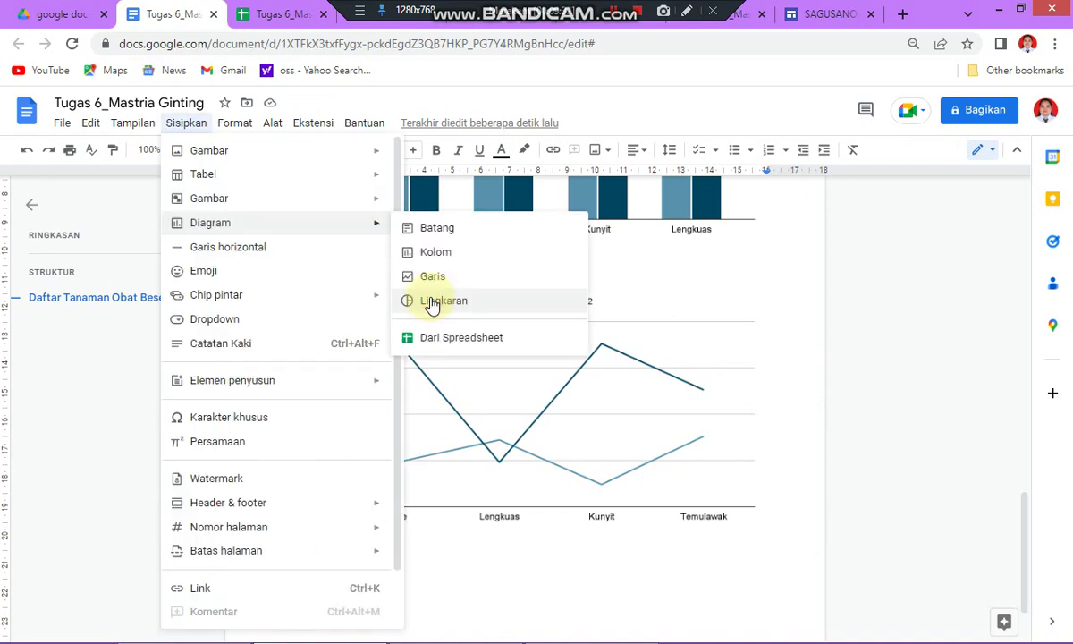
pyautogui.click(431, 302)
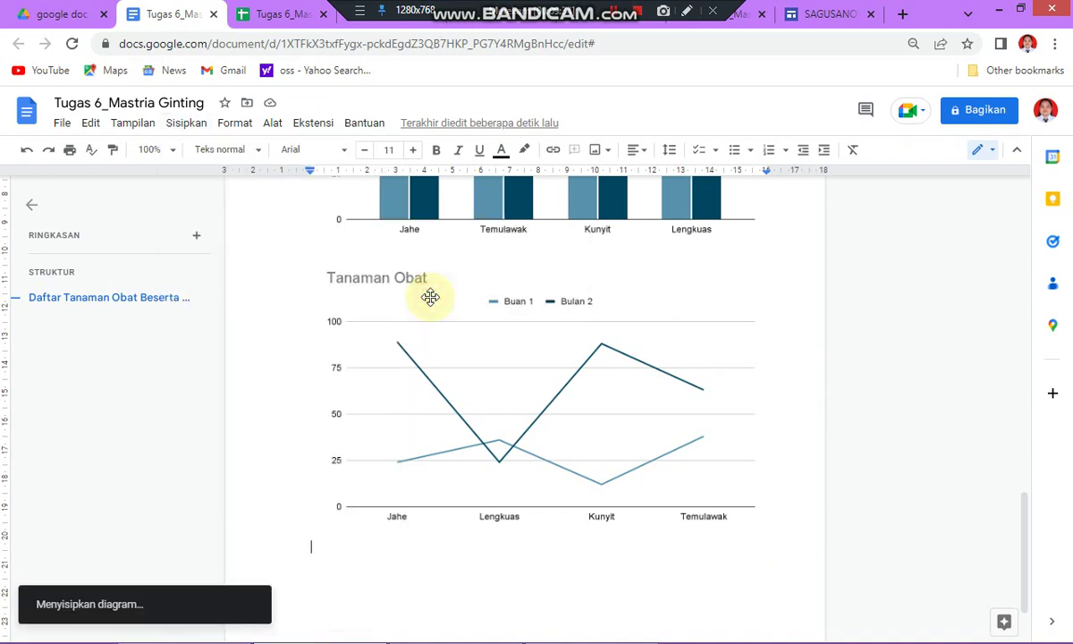
# - In the pie chart's linked spreadsheet, label the rows Jahe, Lengkuas, Temulawak, Kunyit, set Temulawak's value to 44 and title the chart Tanaman Obat
pyautogui.click(533, 402)
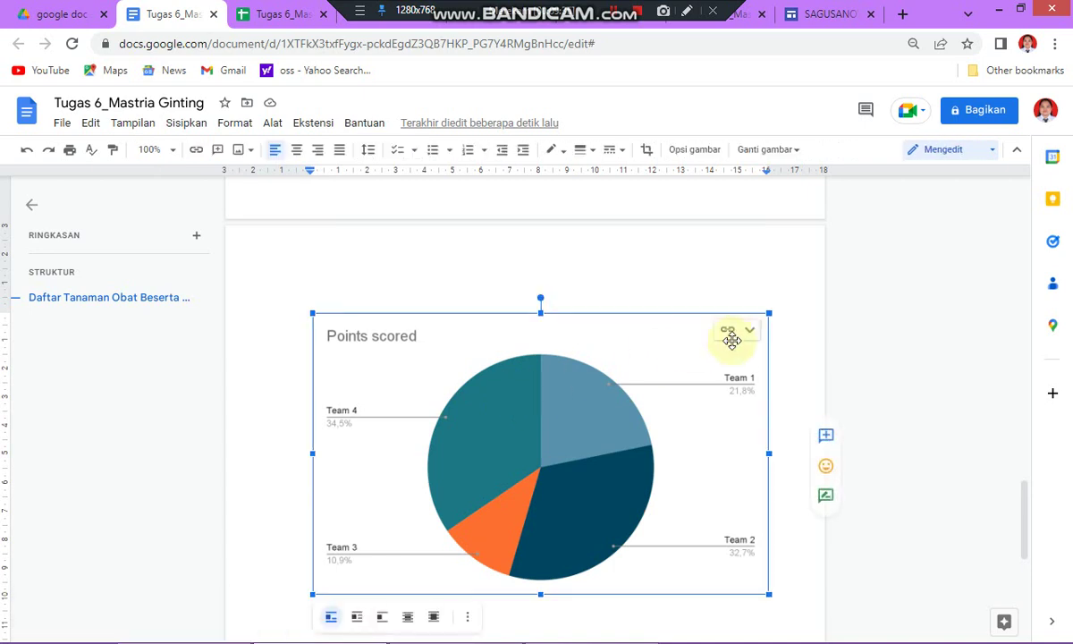
pyautogui.click(748, 331)
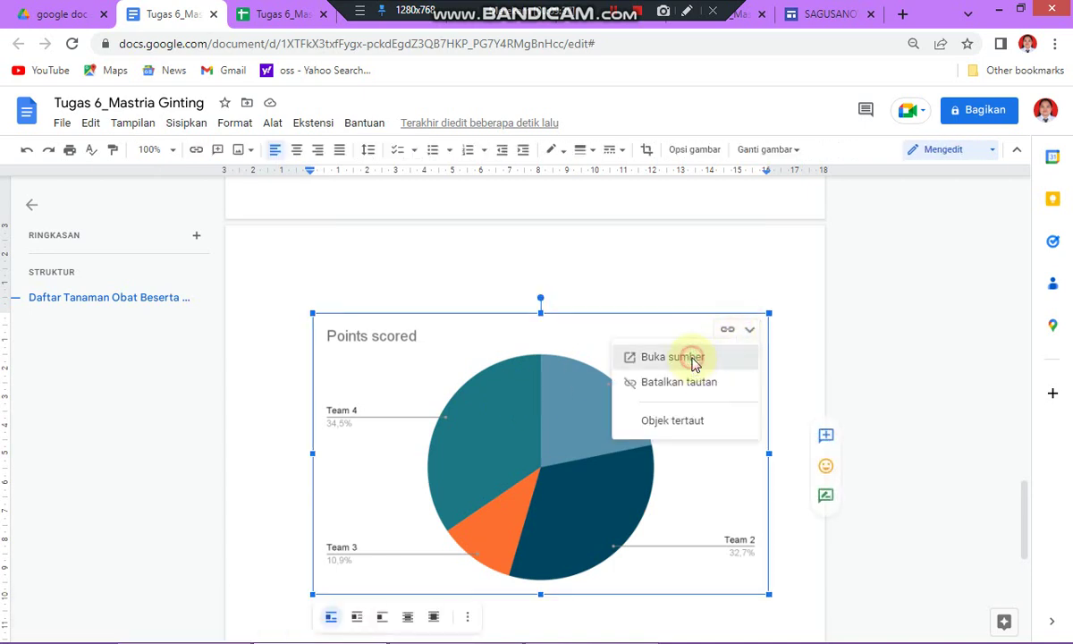
pyautogui.click(672, 358)
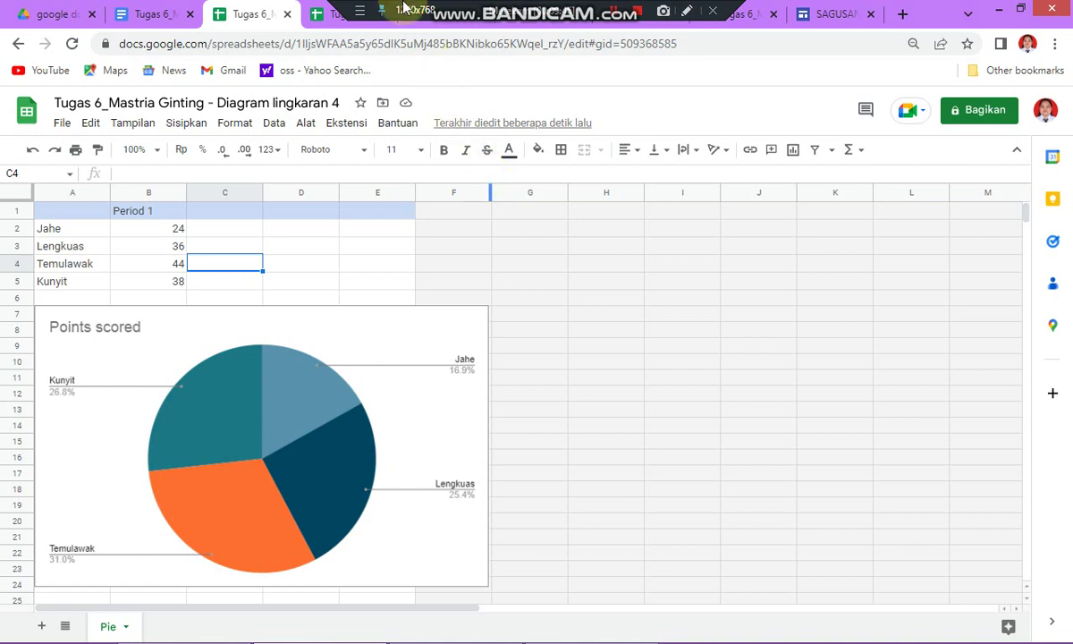
# - Switch back to the Tugas 6 document and update the pie chart from its linked spreadsheet
pyautogui.click(161, 16)
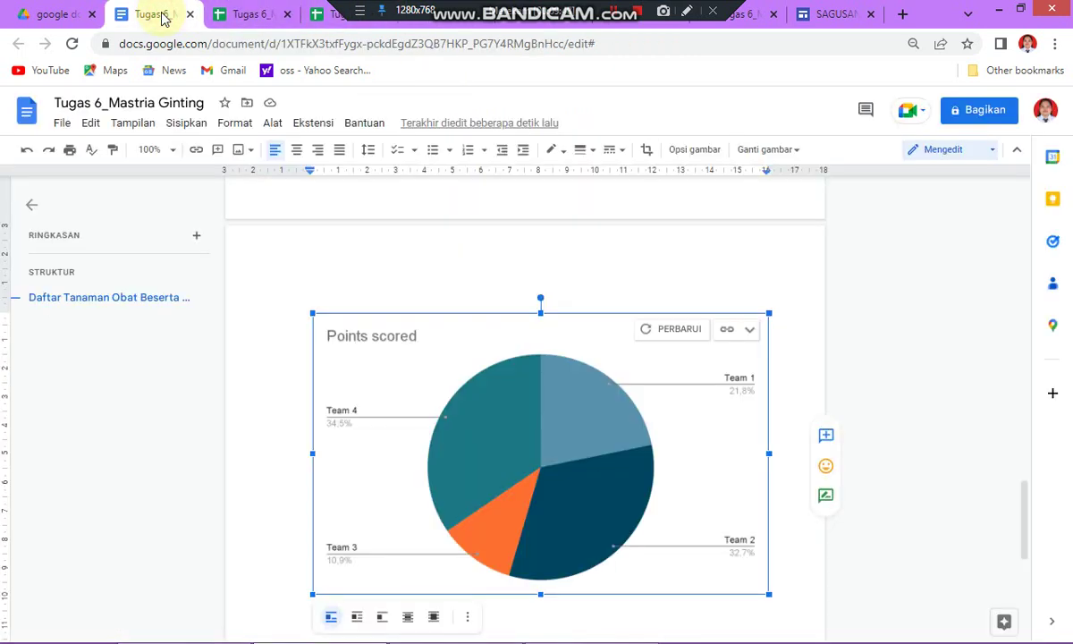
pyautogui.click(671, 332)
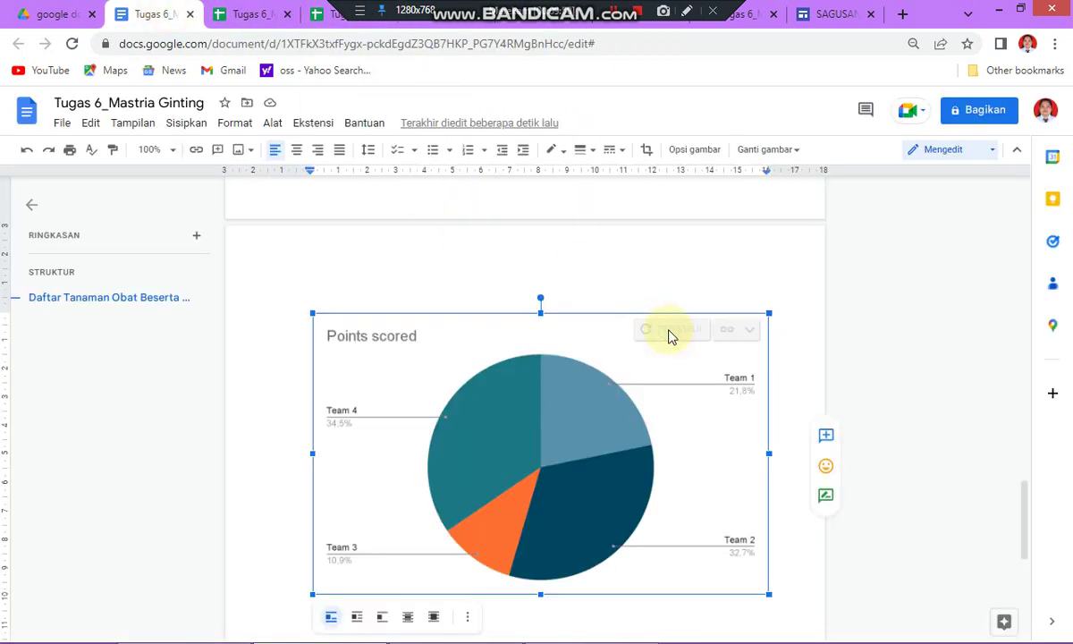
pyautogui.scroll(-1, 628, 268)
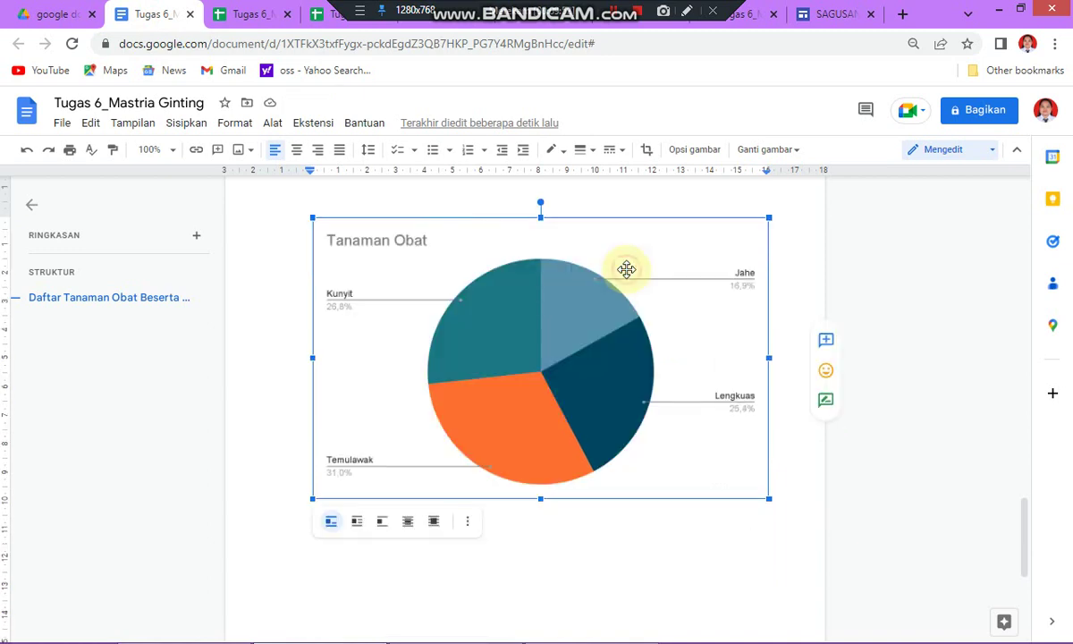